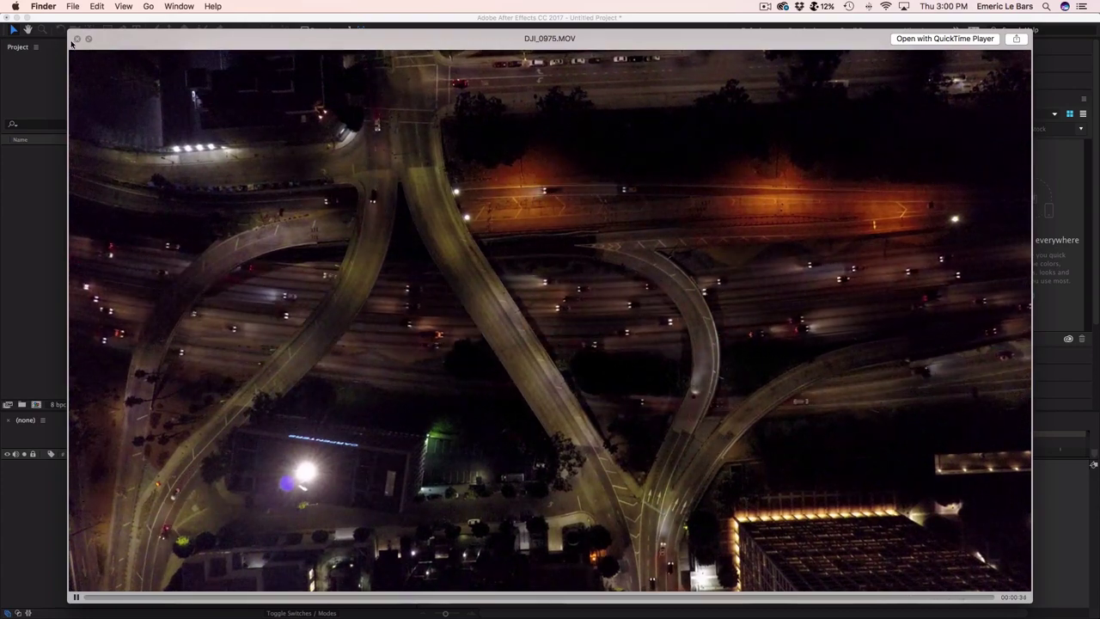
key(space)
click(401, 281)
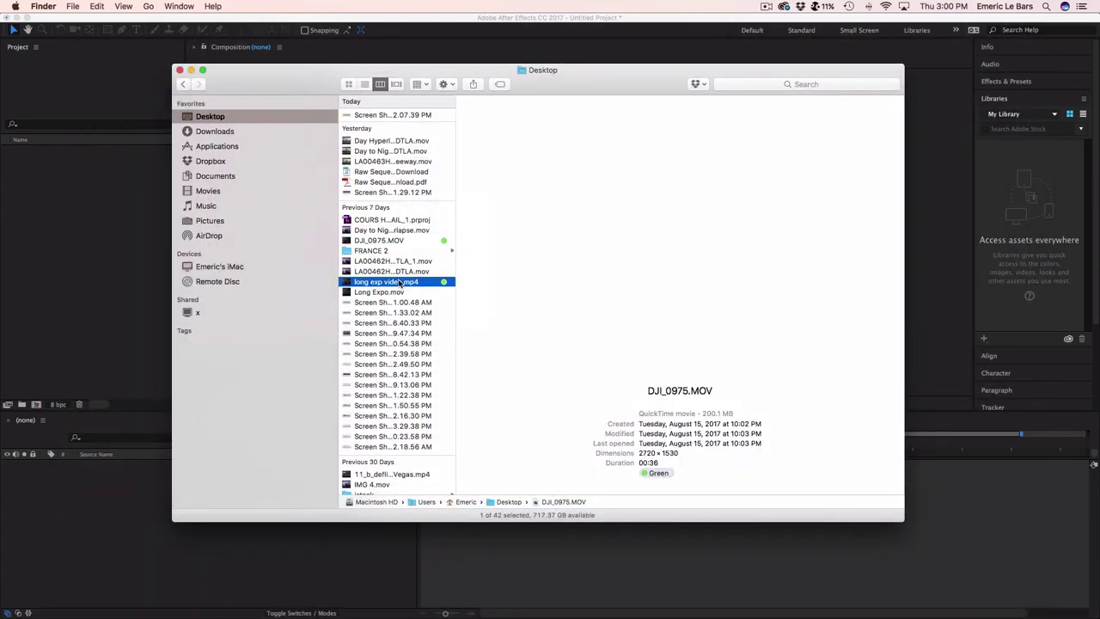
key(space)
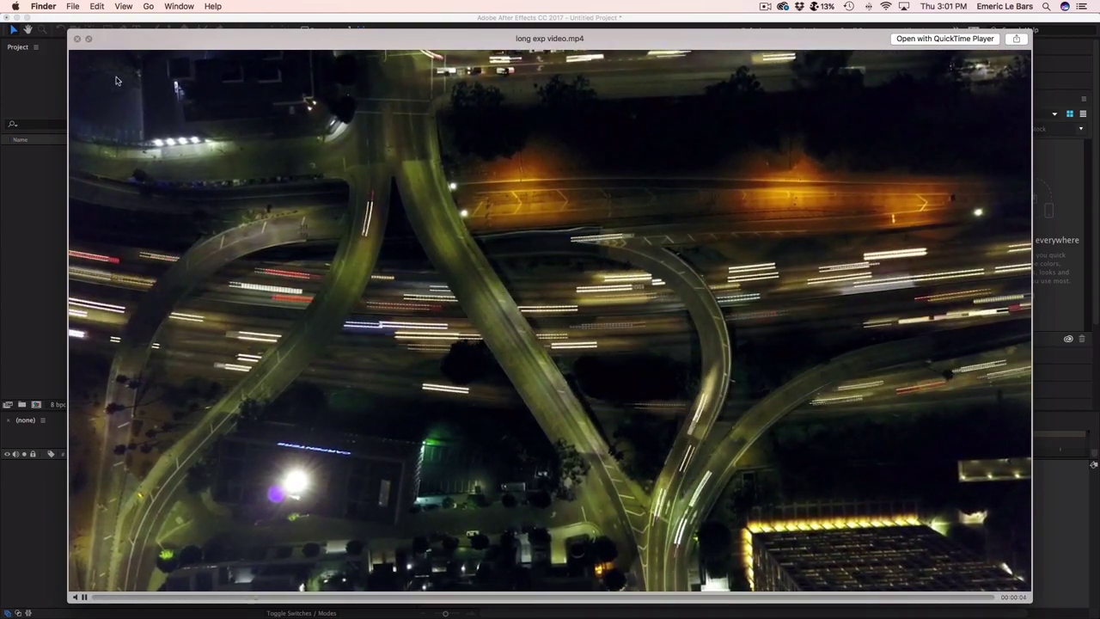
key(space)
Step: Import DJI_0975.MOV from Finder and build a DJI_0975 composition from it
click(395, 242)
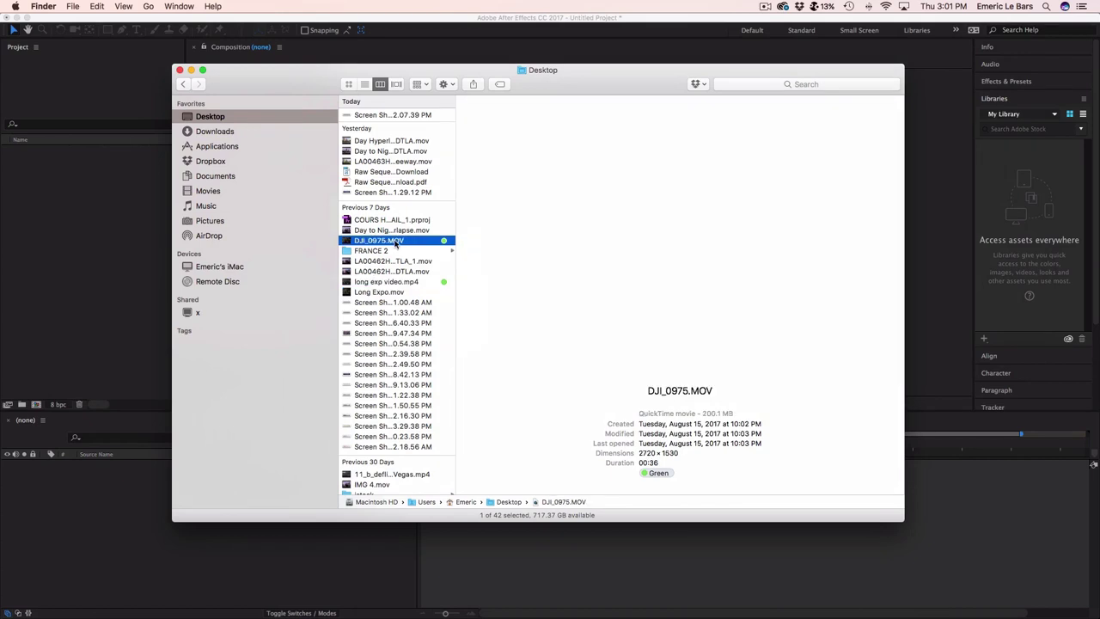
drag(381, 244, 99, 227)
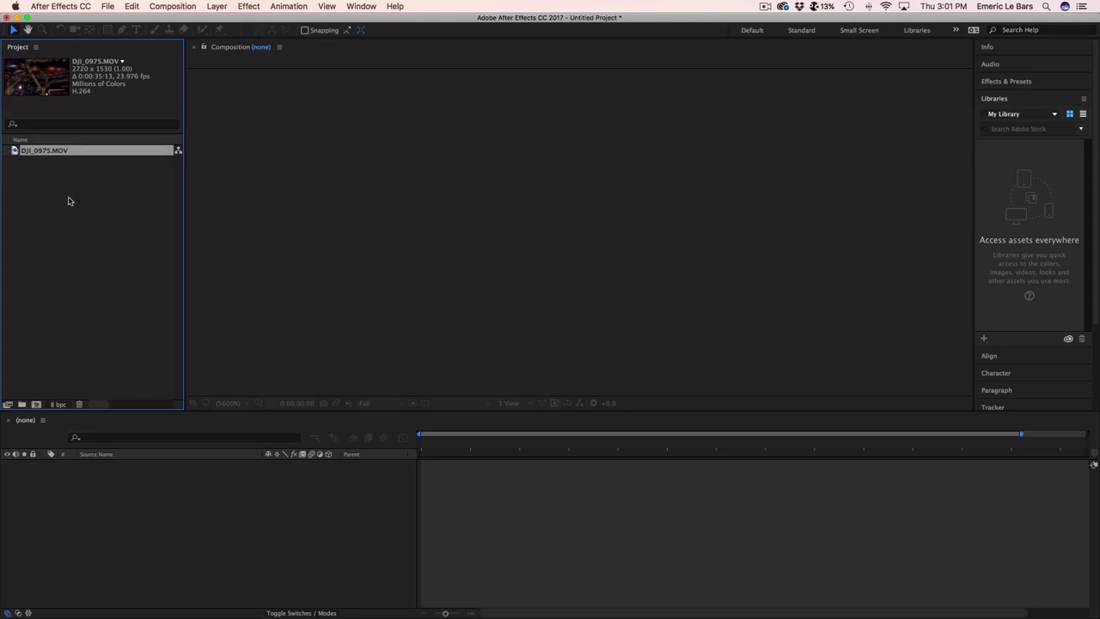
drag(36, 157, 38, 409)
drag(38, 409, 38, 409)
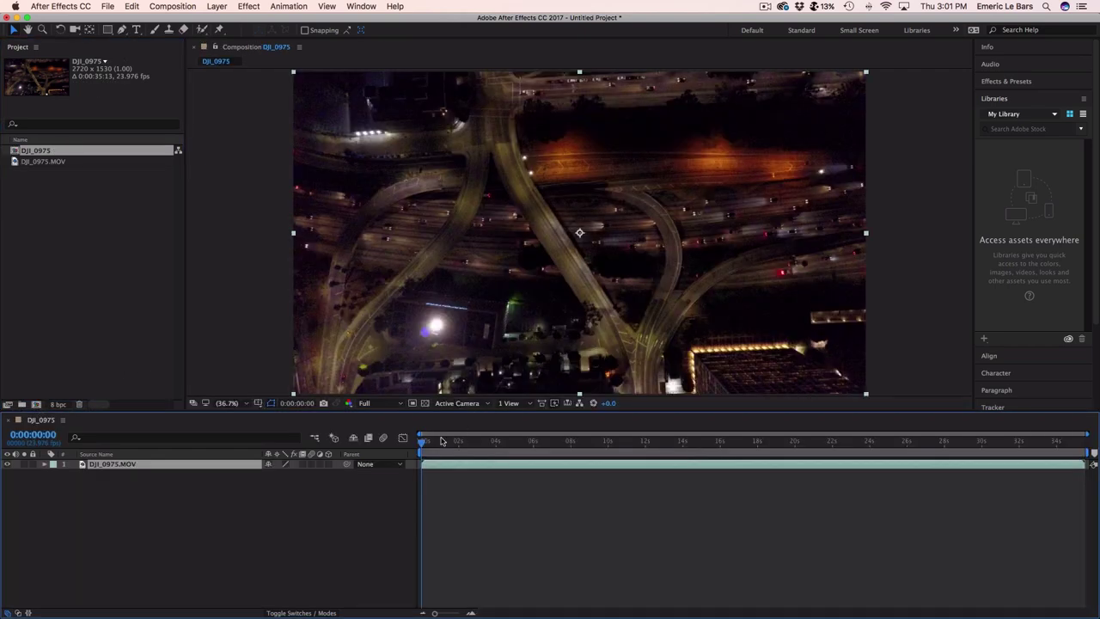
key(super+5)
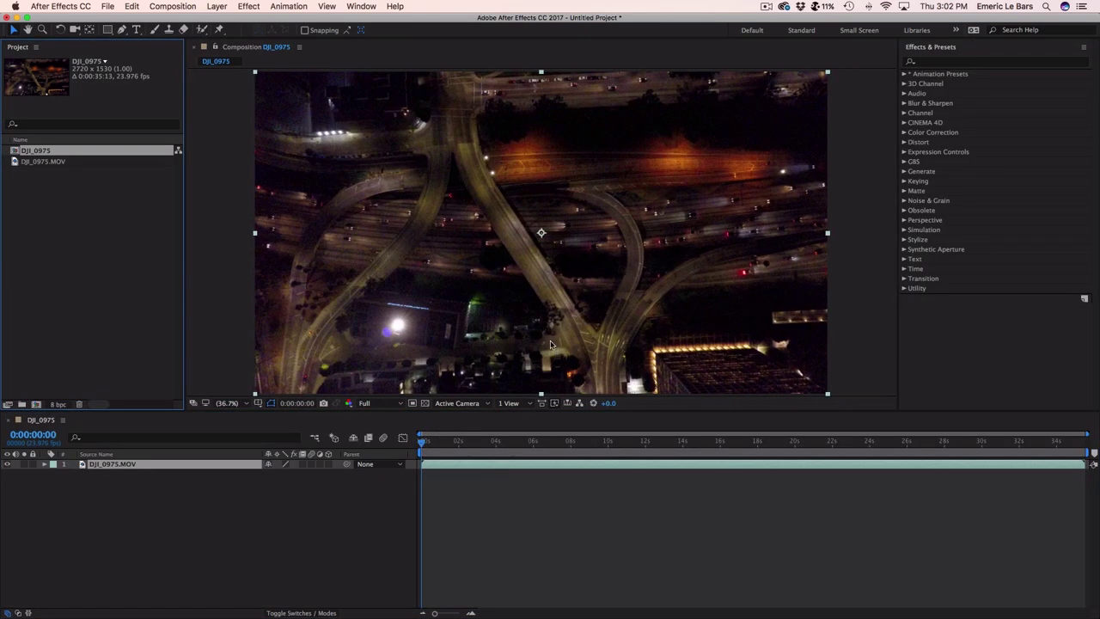
Step: Preview the raw footage, then apply Echo with the Maximum operator and 15 echoes
key(space)
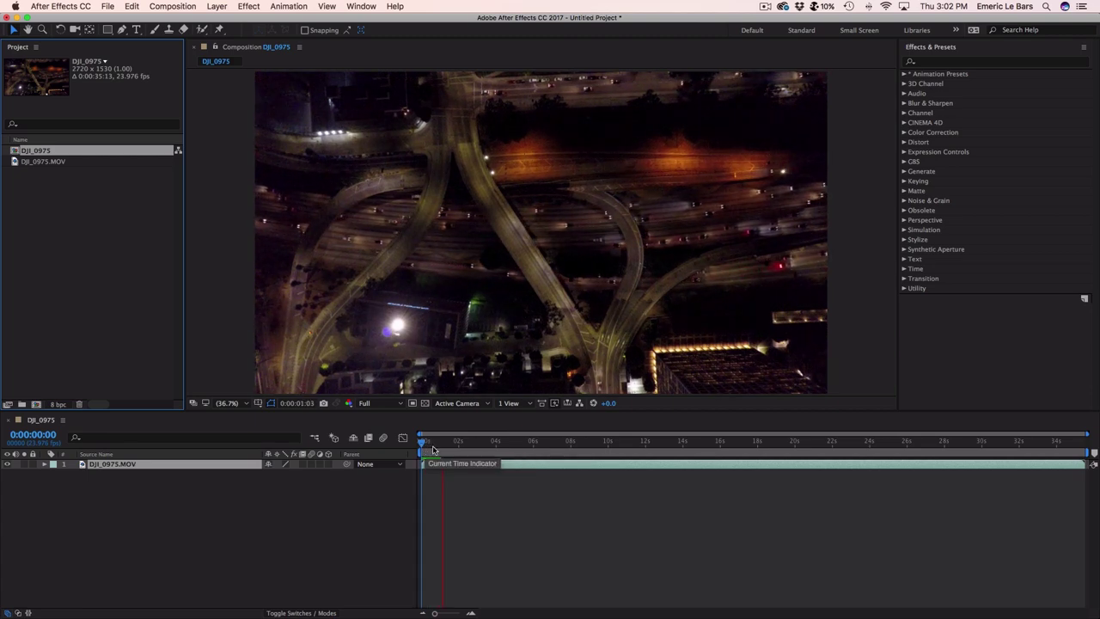
key(space)
click(964, 61)
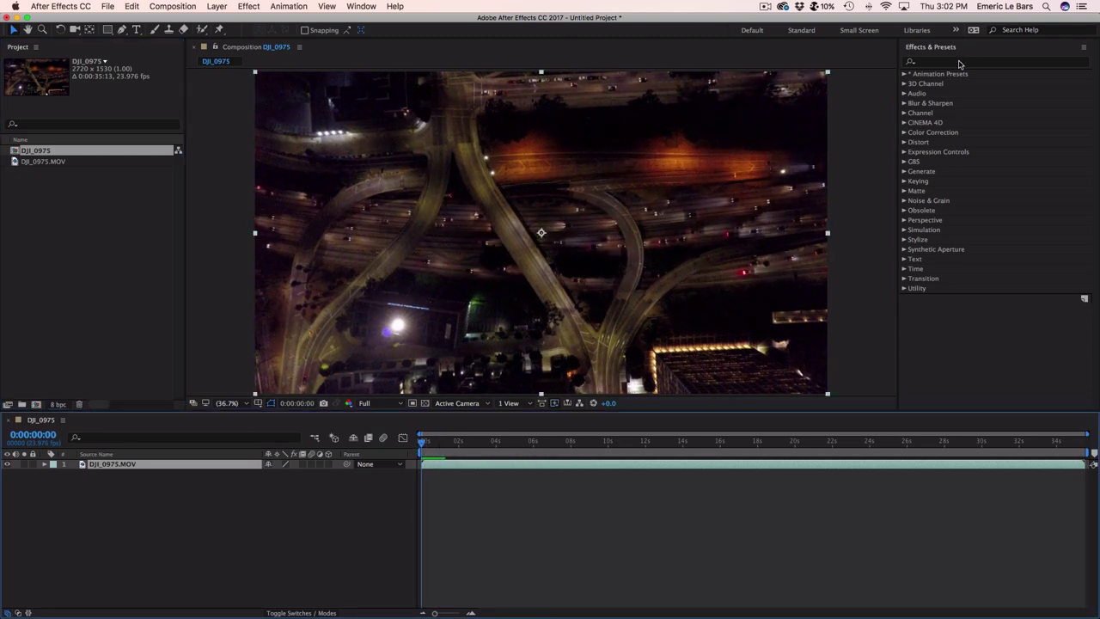
text(echo)
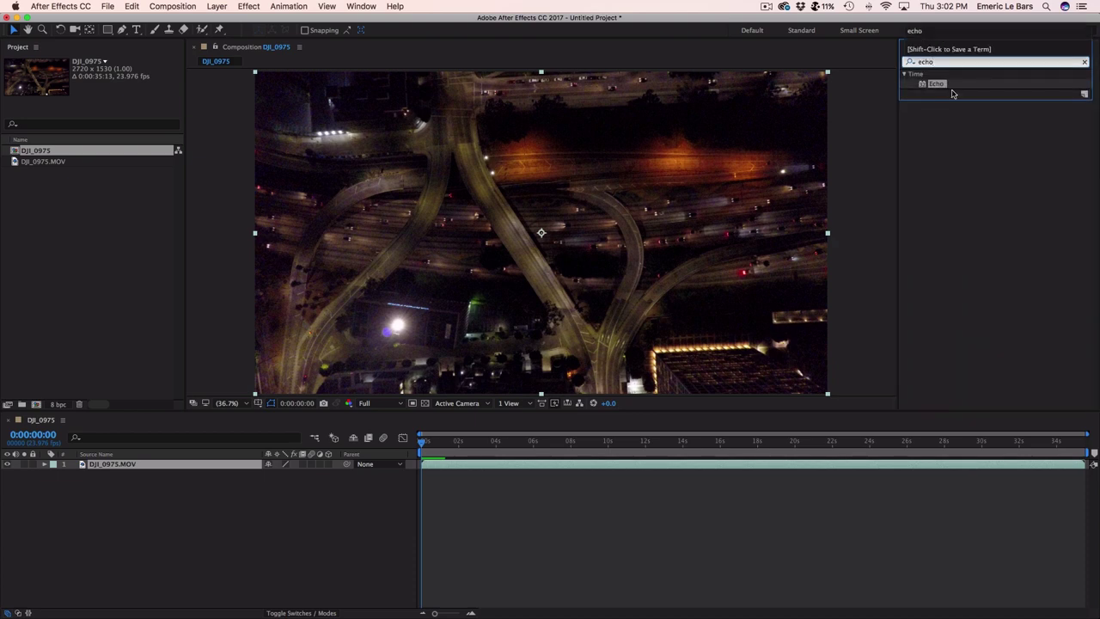
double_click(935, 83)
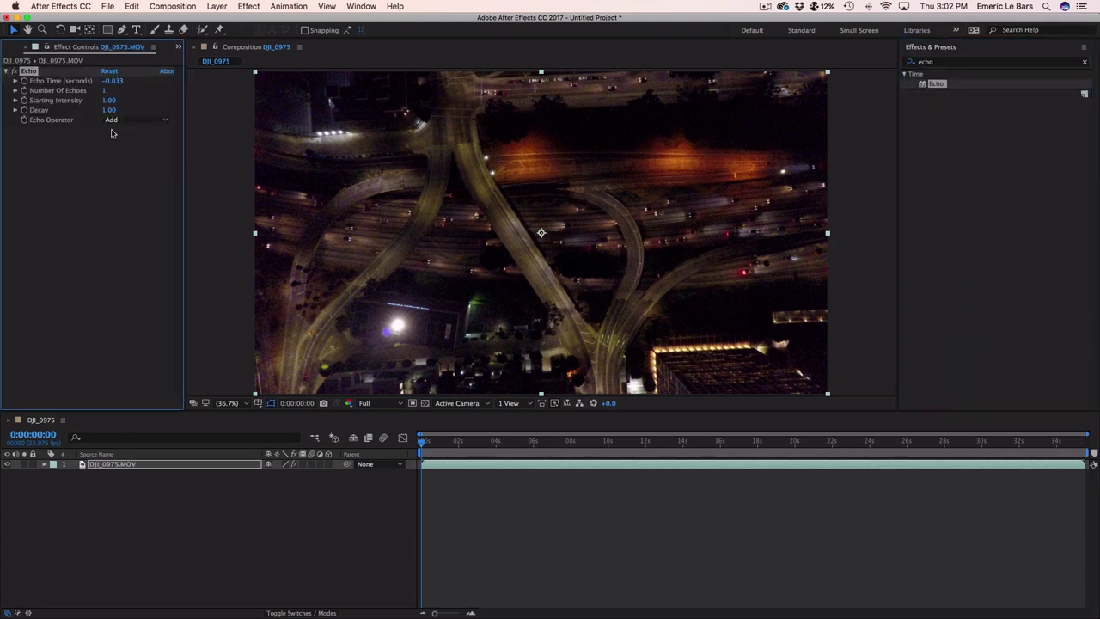
click(122, 120)
click(123, 142)
click(105, 90)
key(Return)
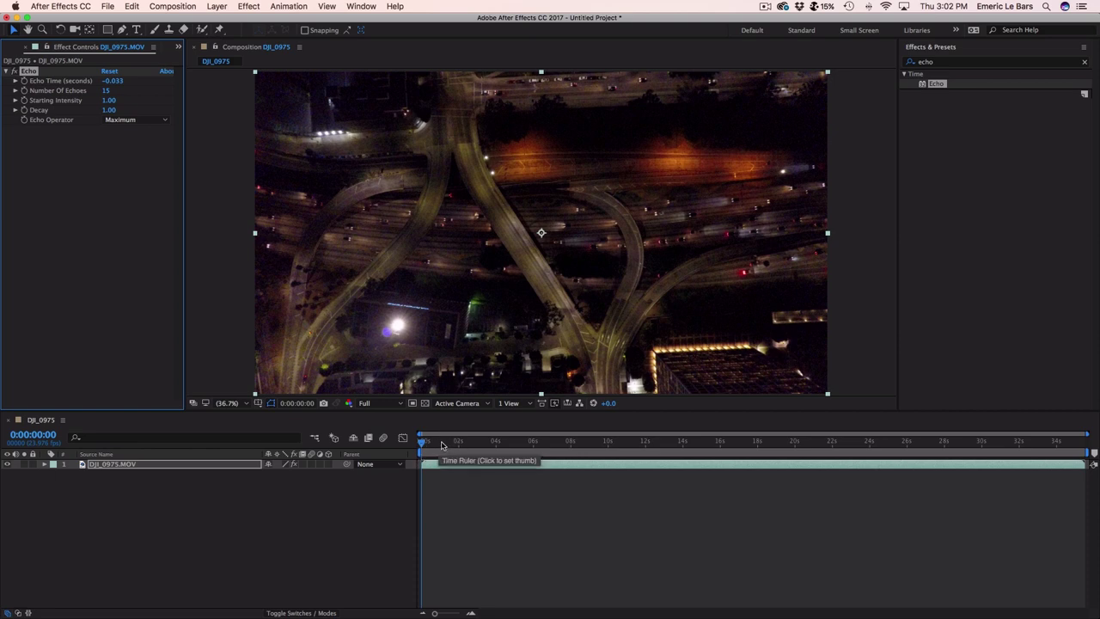
Step: Preview the echo trails from 0:00:01:19 with the layer deselected
click(455, 442)
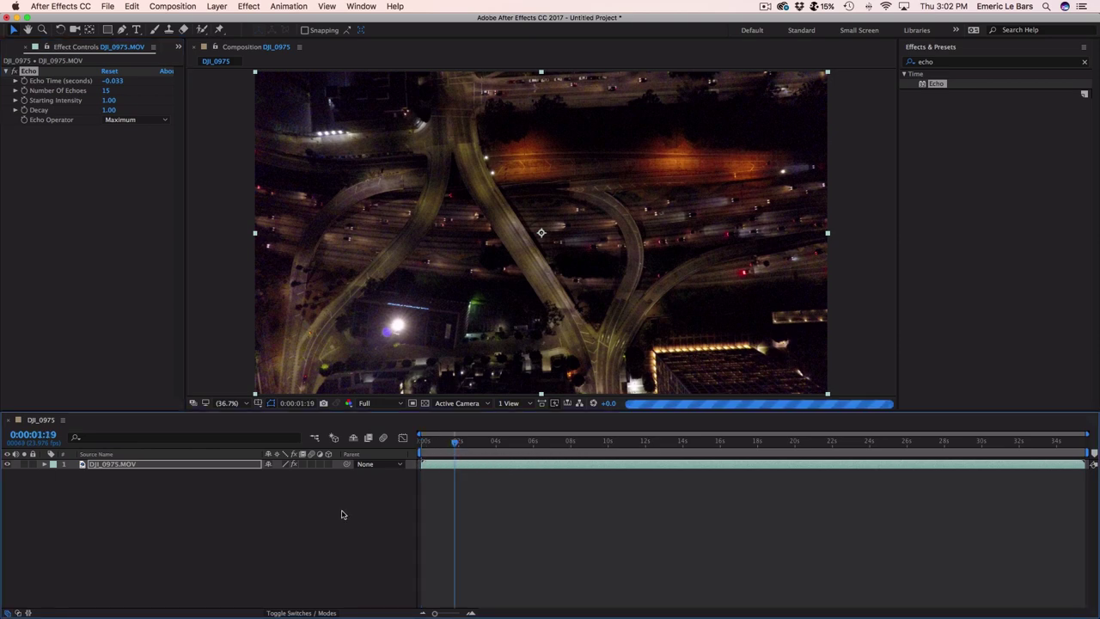
click(341, 514)
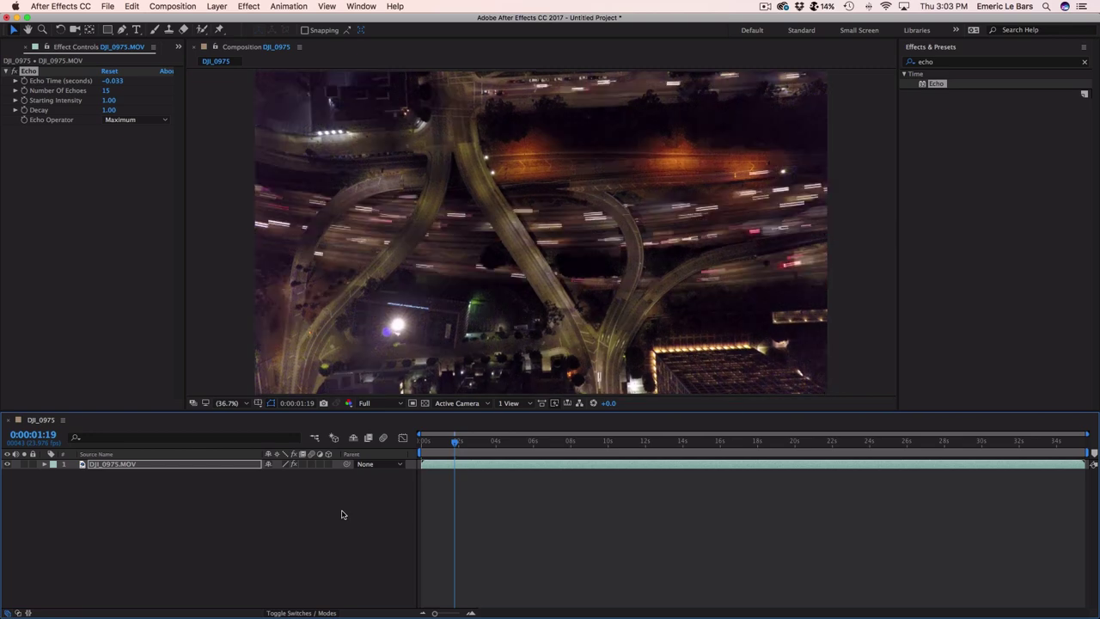
key(space)
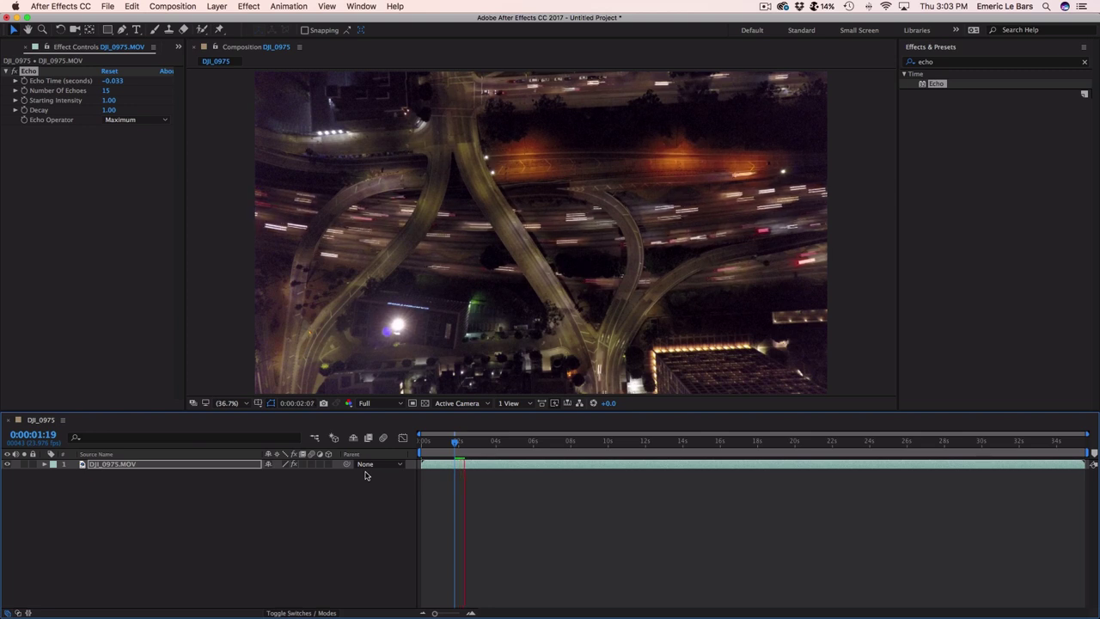
key(space)
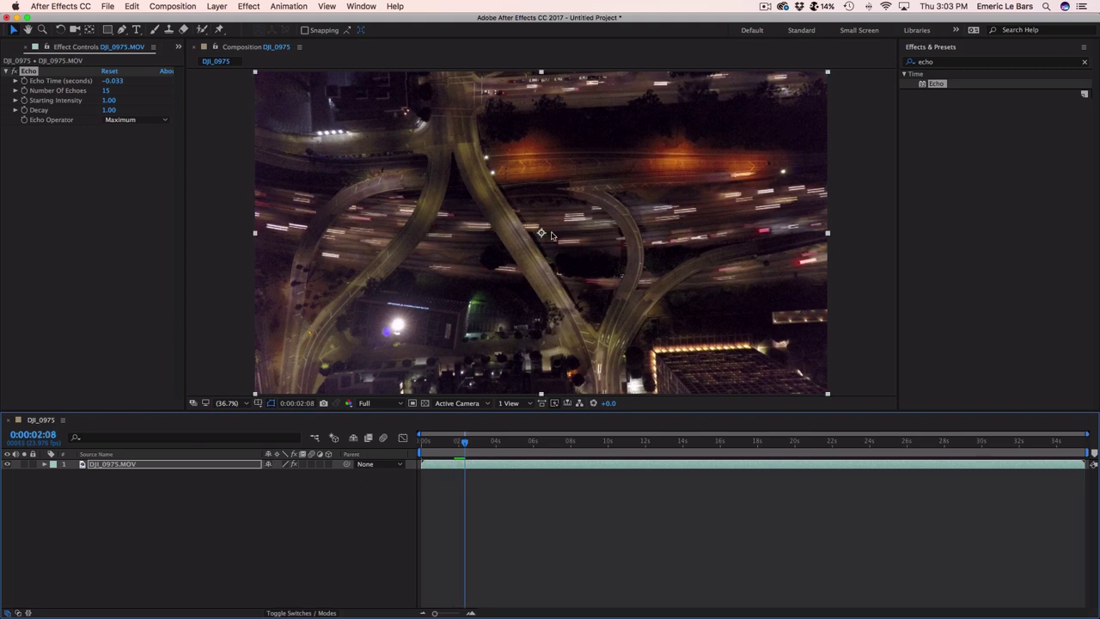
Step: Raise Number of Echoes to 20 and preview the longer light trails
drag(105, 90, 109, 90)
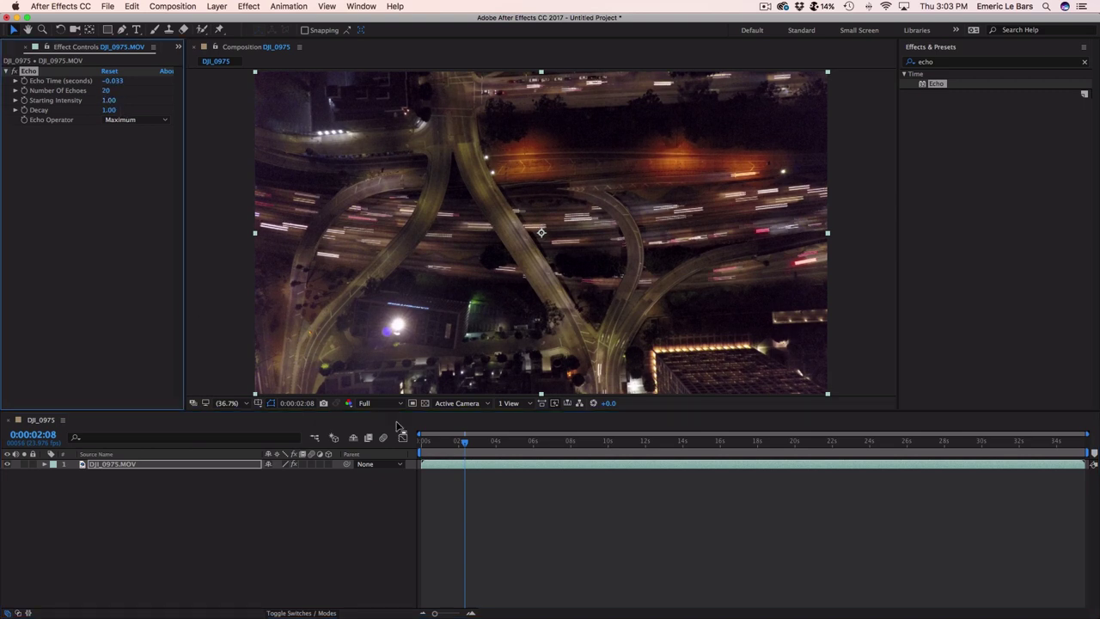
click(396, 425)
key(space)
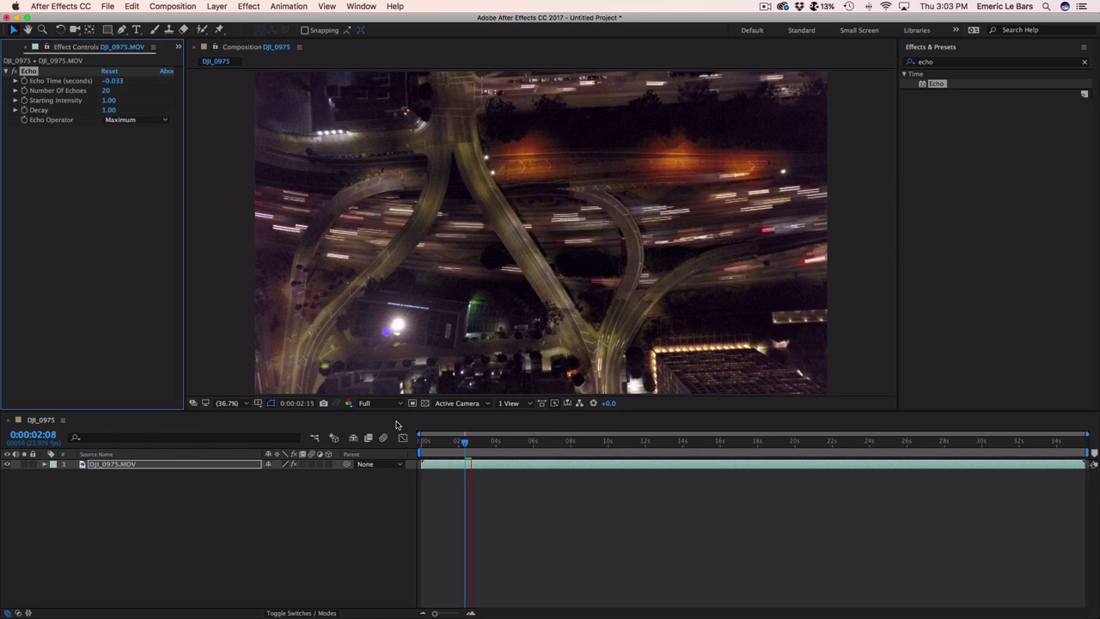
click(465, 441)
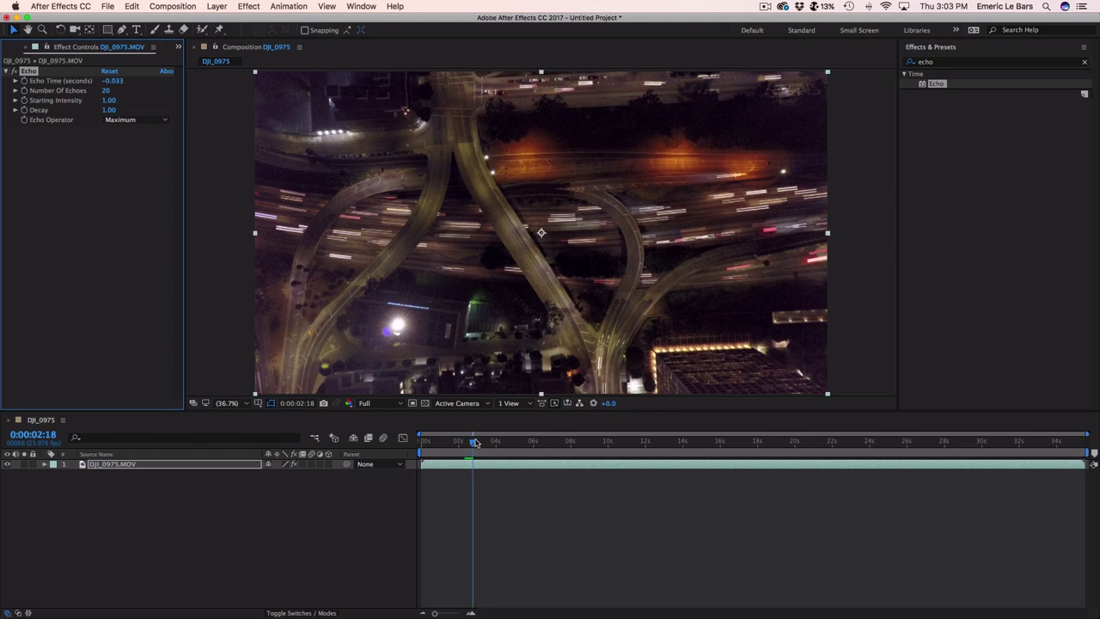
key(space)
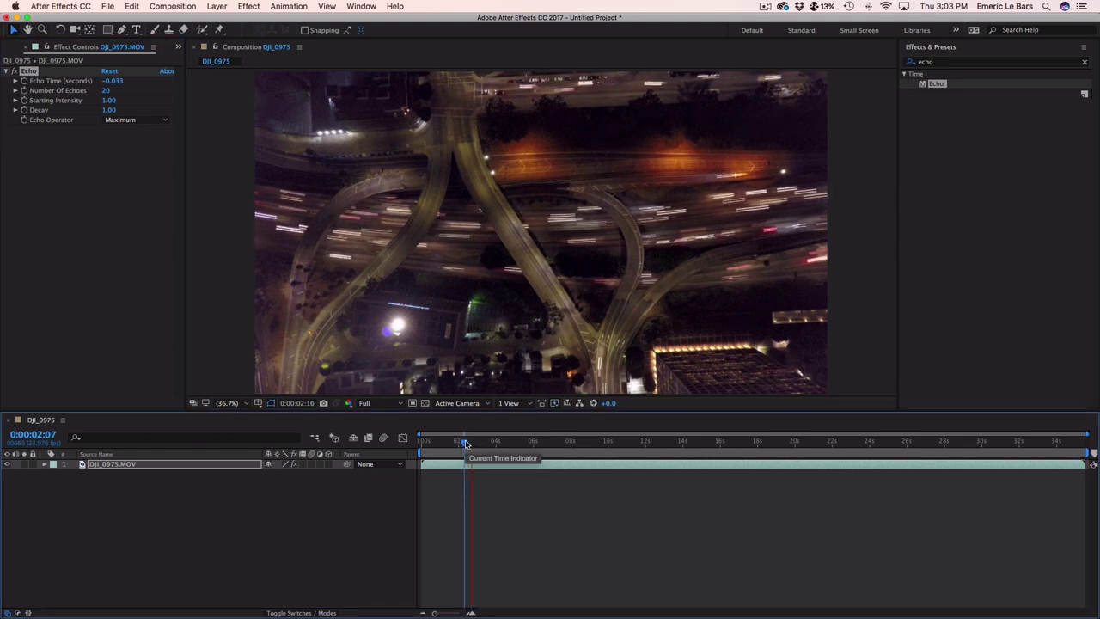
key(space)
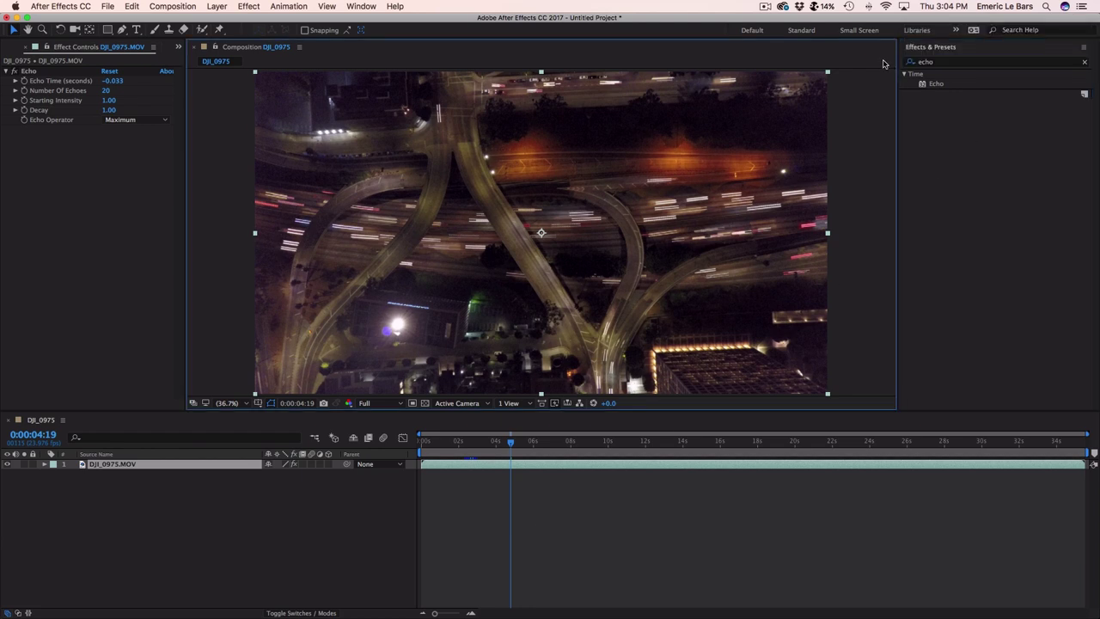
Step: Add Curves to the layer and shape an S-curve that deepens the shadows
double_click(923, 62)
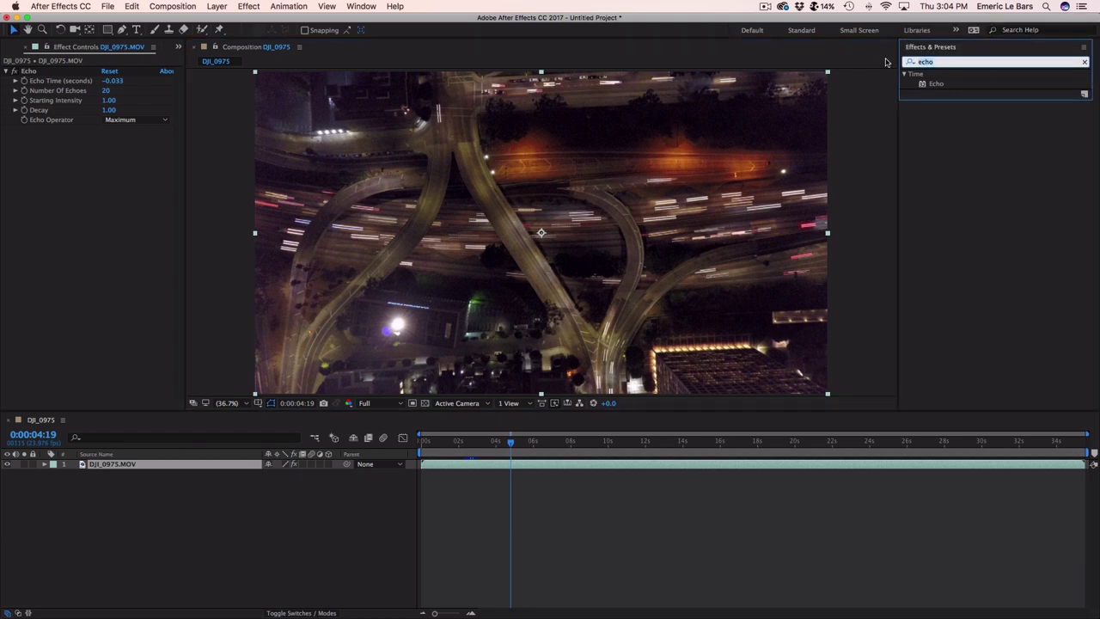
text(surve)
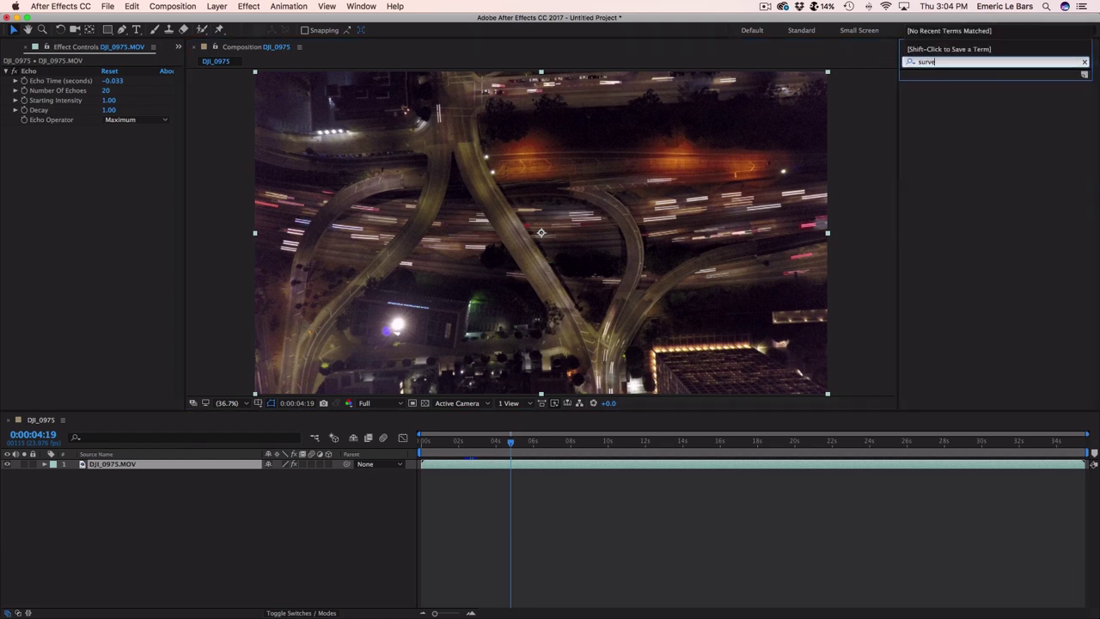
key(BackSpace)
key(BackSpace)
key(BackSpace)
text(cur)
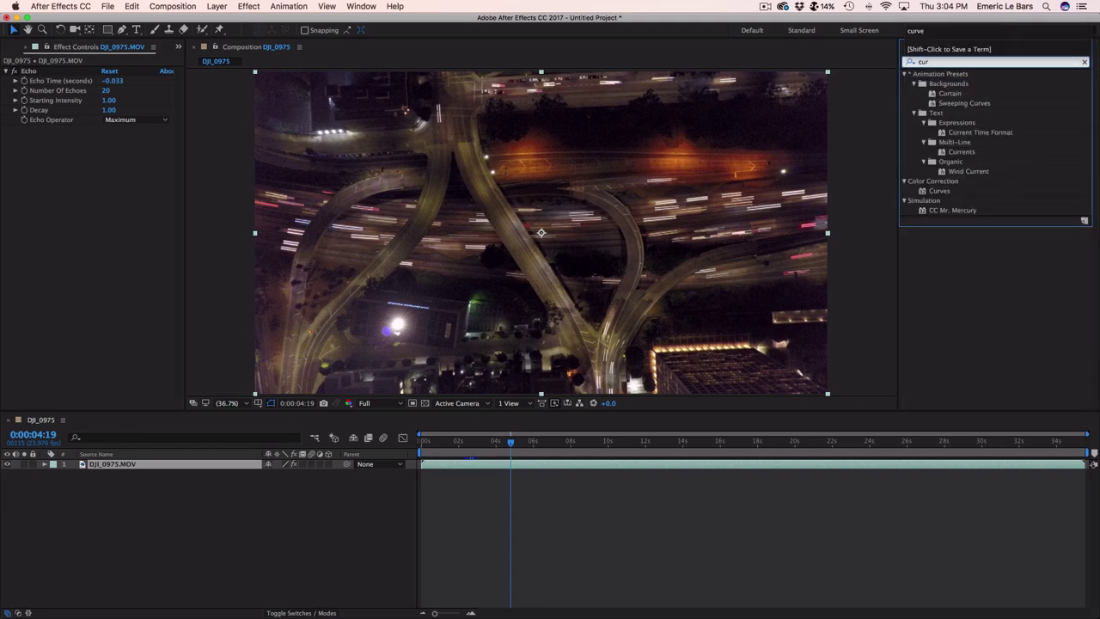
drag(939, 190, 182, 221)
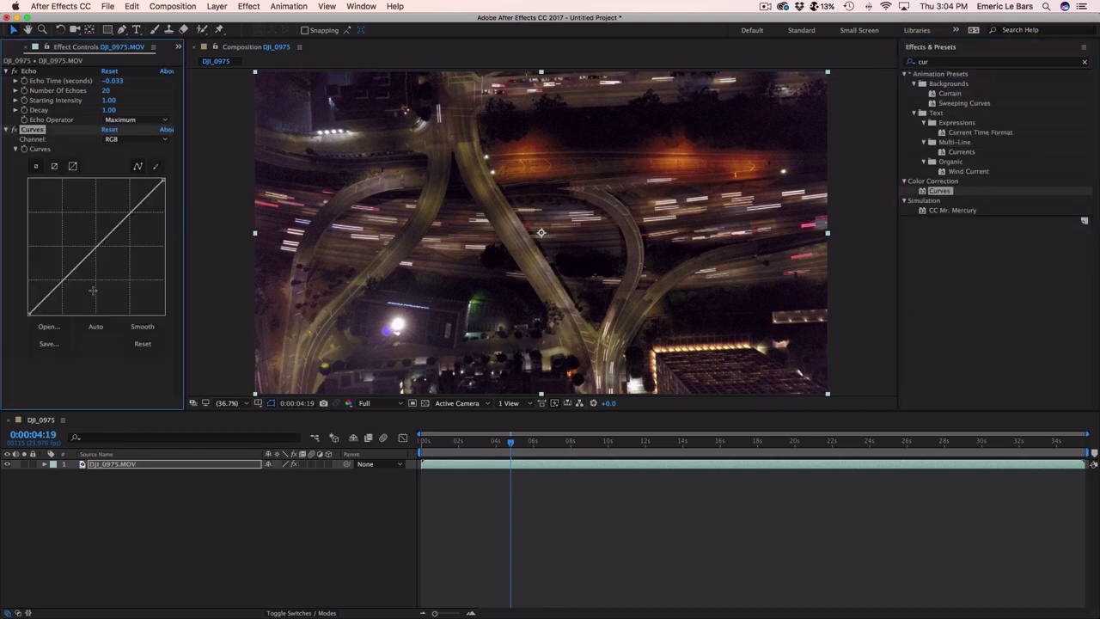
drag(53, 289, 56, 292)
drag(142, 206, 125, 203)
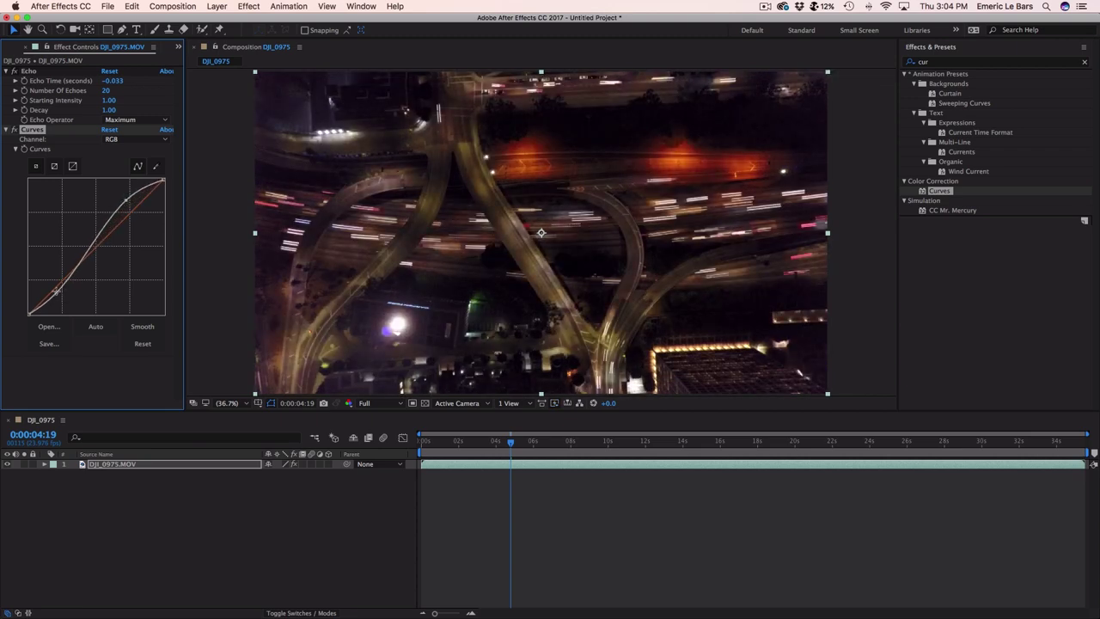
drag(55, 291, 58, 295)
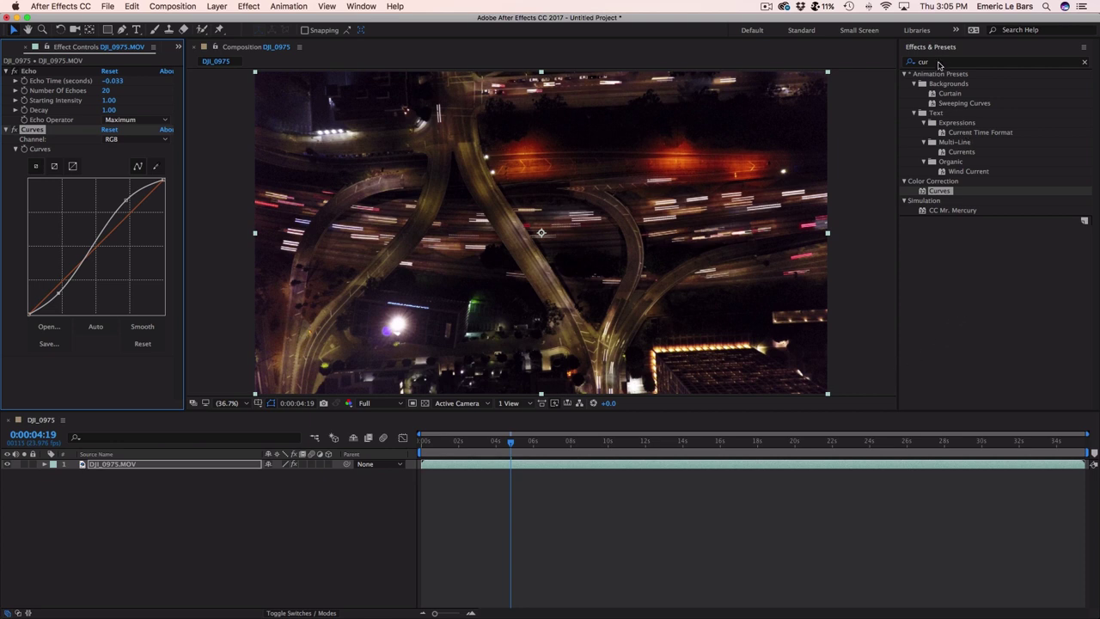
click(923, 63)
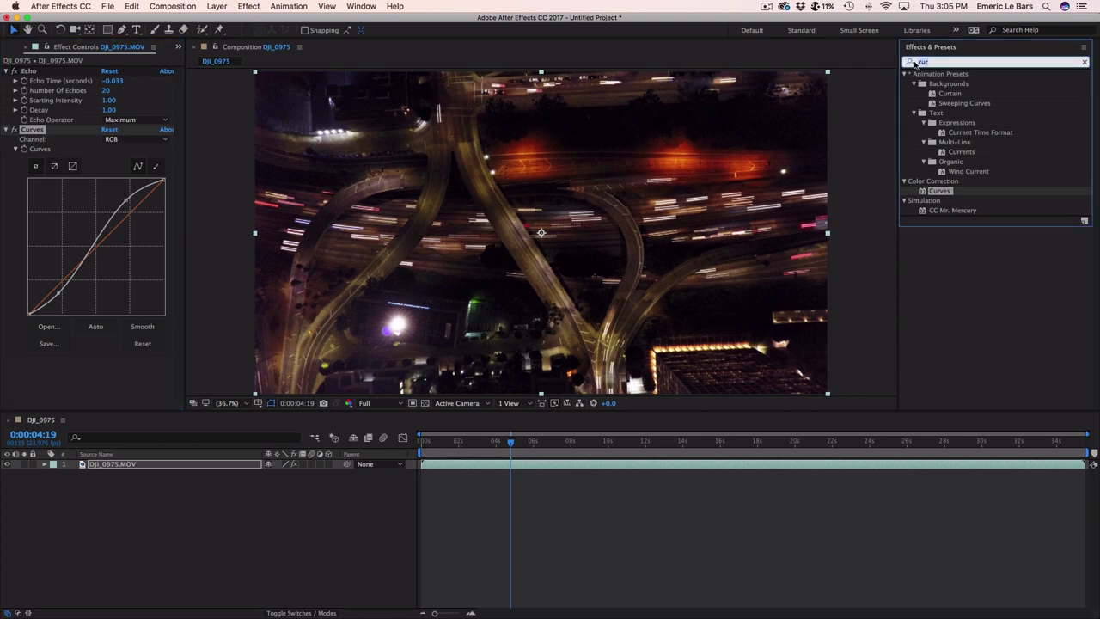
Step: Add Color Balance with Shadow Red Balance -17 and Midtone Red Balance -21
text(color)
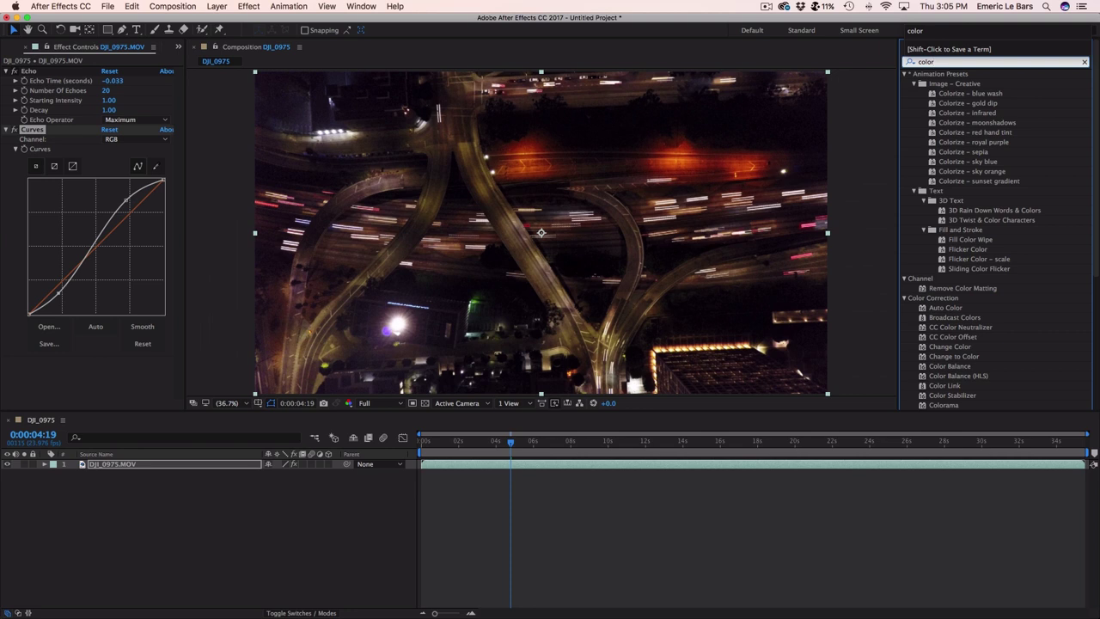
text( b)
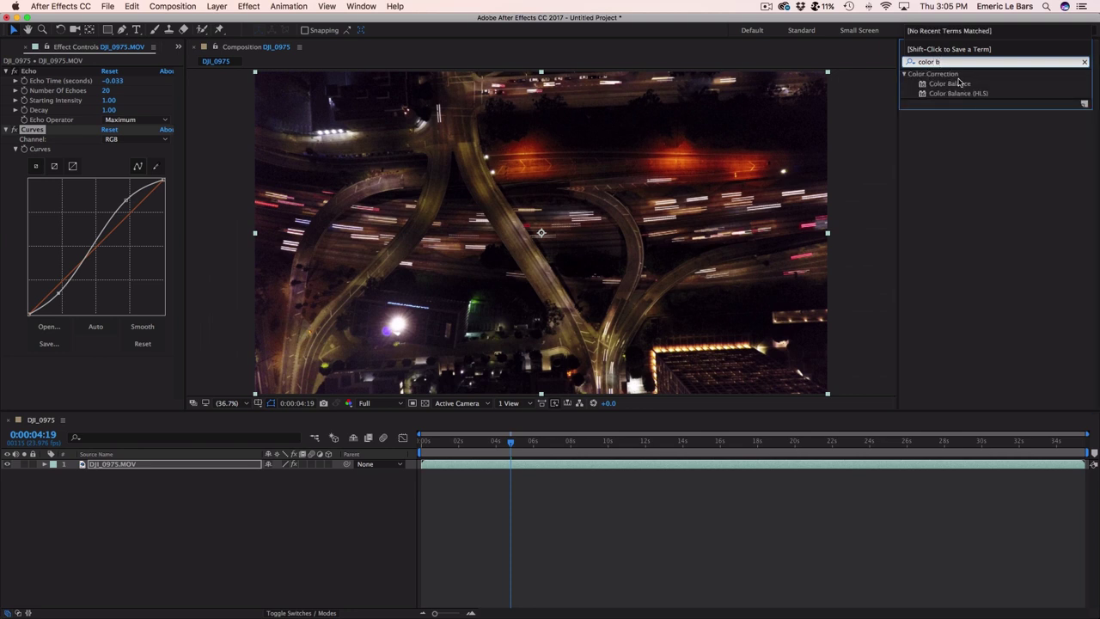
double_click(959, 82)
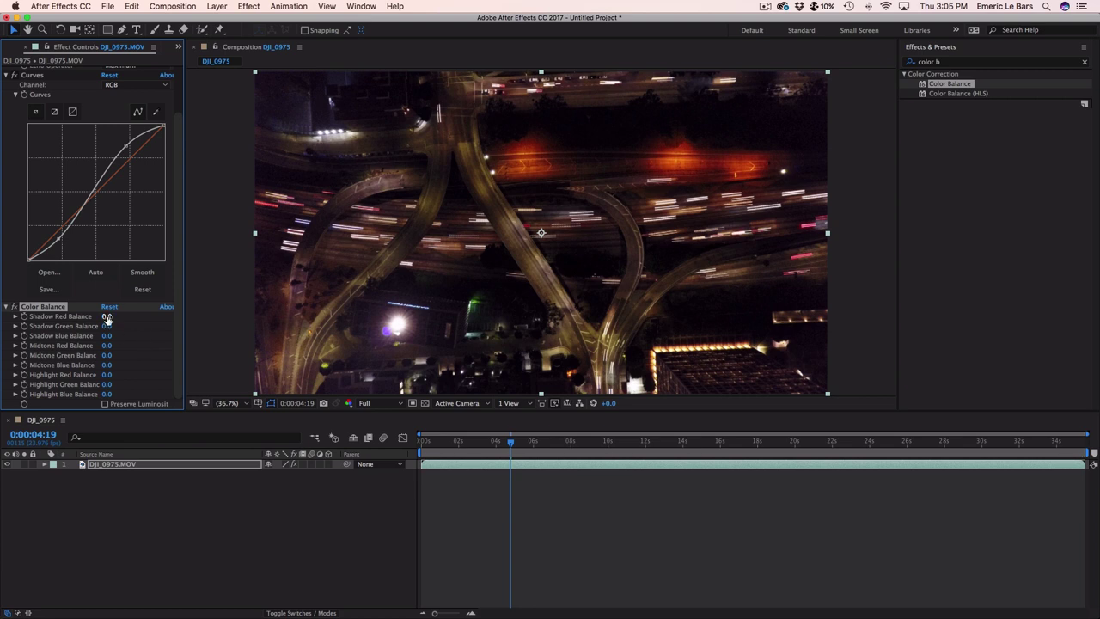
drag(107, 318, 116, 318)
mouse_move(105, 345)
mouse_down()
mouse_move(117, 345)
mouse_move(101, 344)
mouse_up()
click(955, 64)
Step: Add Brightness & Contrast with Brightness 46 and Contrast 15
text(exp)
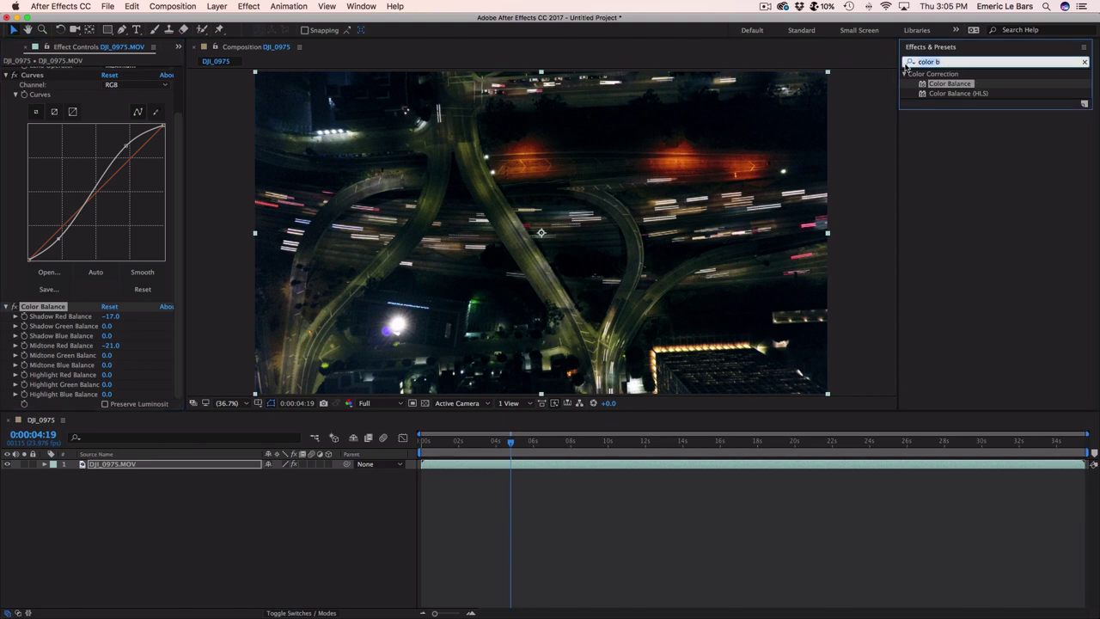
text(os)
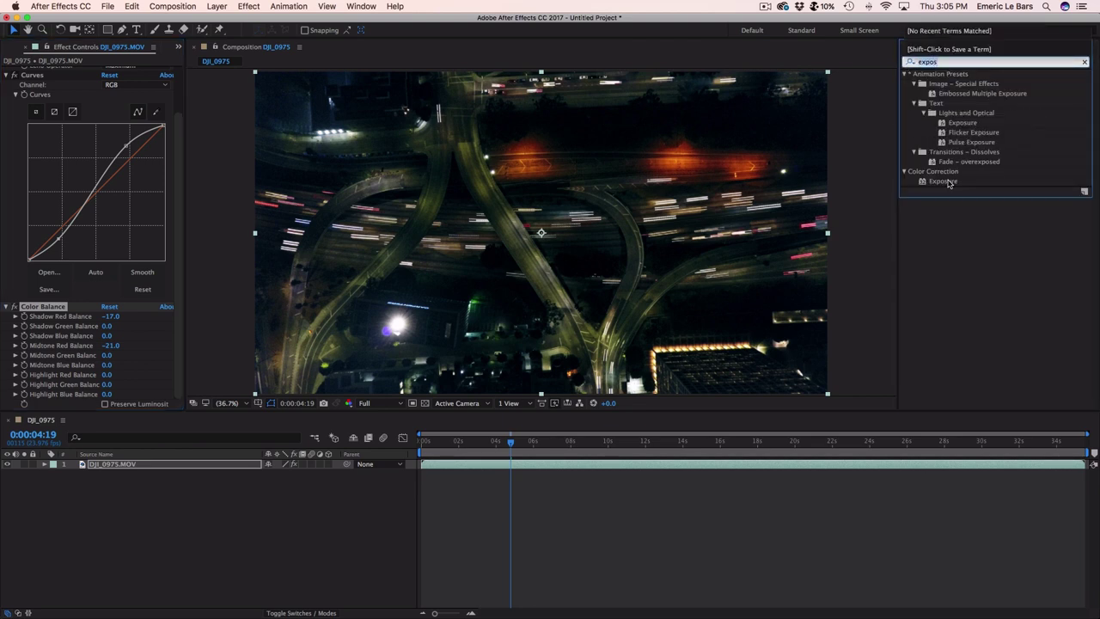
text(contra)
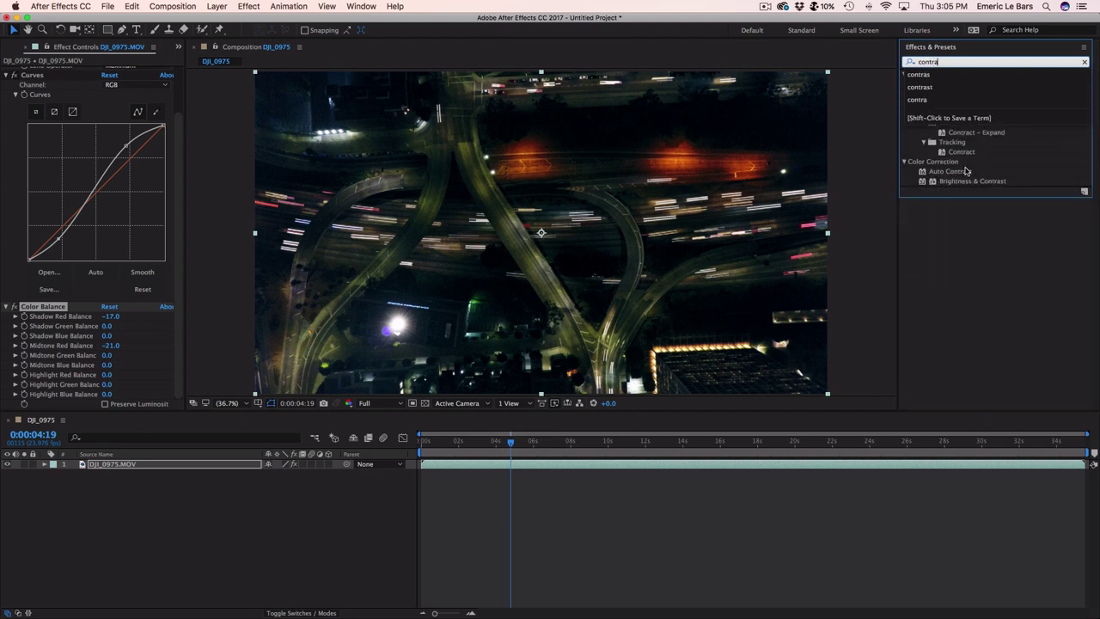
drag(970, 181, 122, 237)
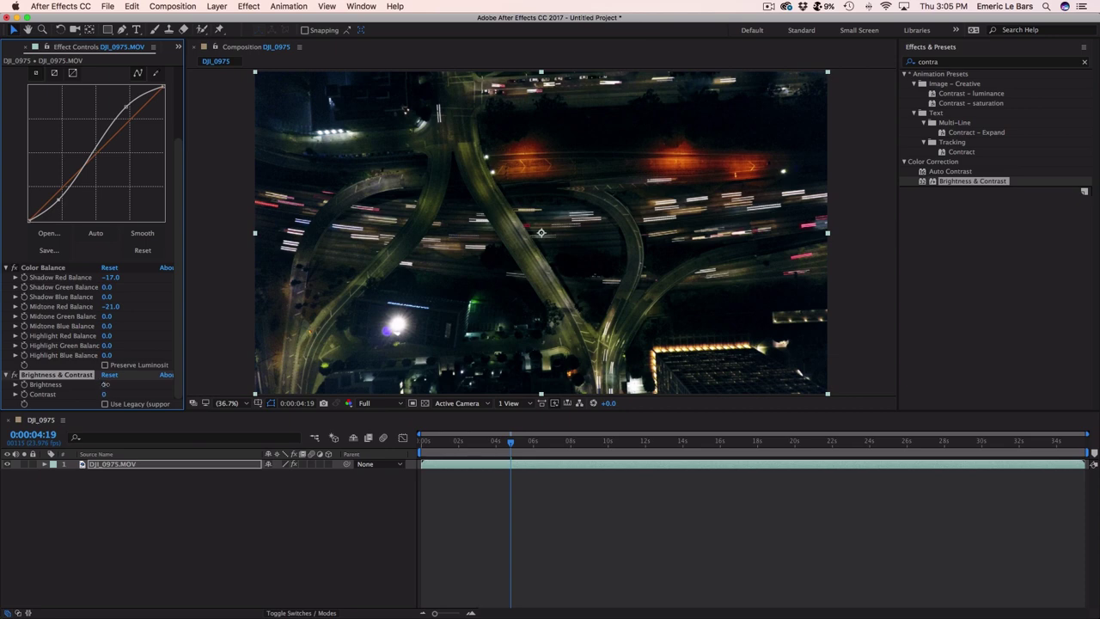
drag(102, 385, 134, 390)
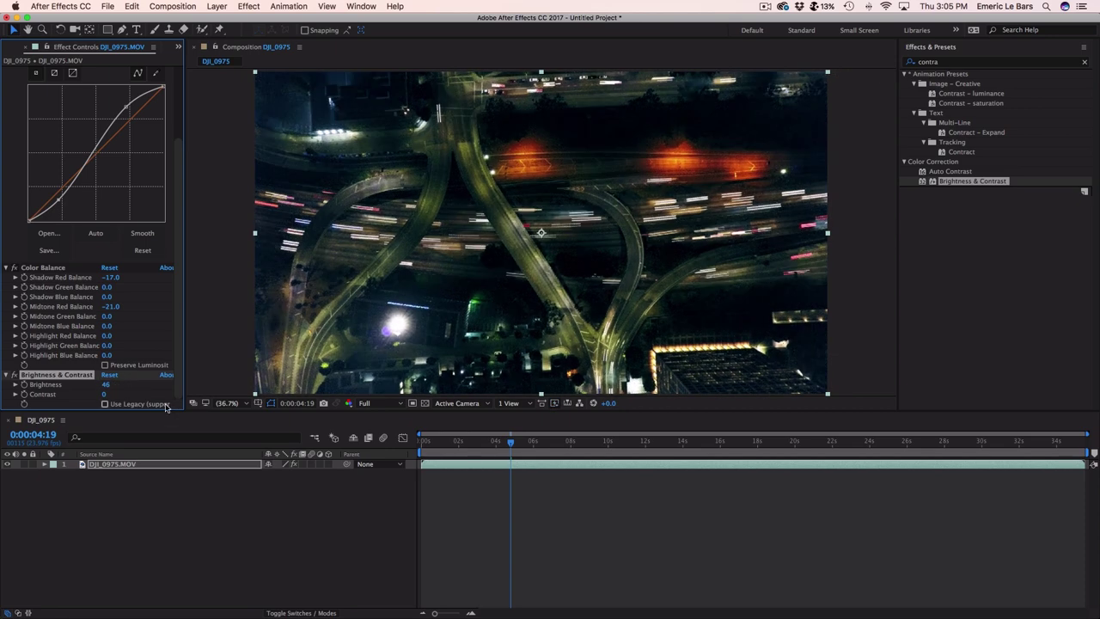
drag(105, 393, 110, 394)
right_click(146, 465)
mouse_move(168, 257)
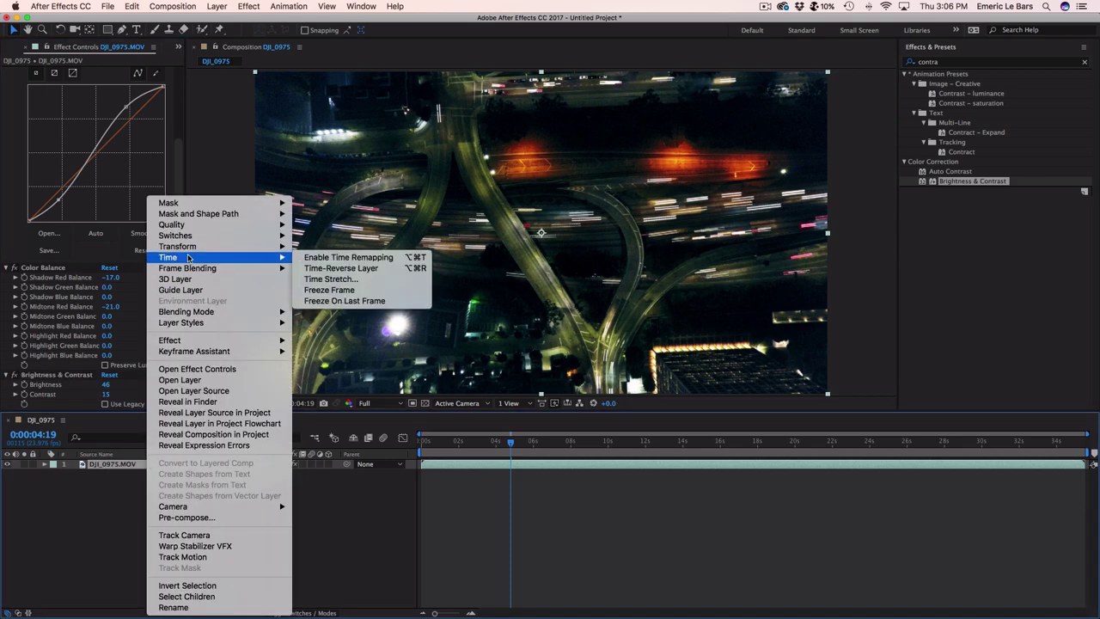
Step: Time-stretch the clip to a 0:00:20:13 duration and end the work area at the layer's end
click(344, 279)
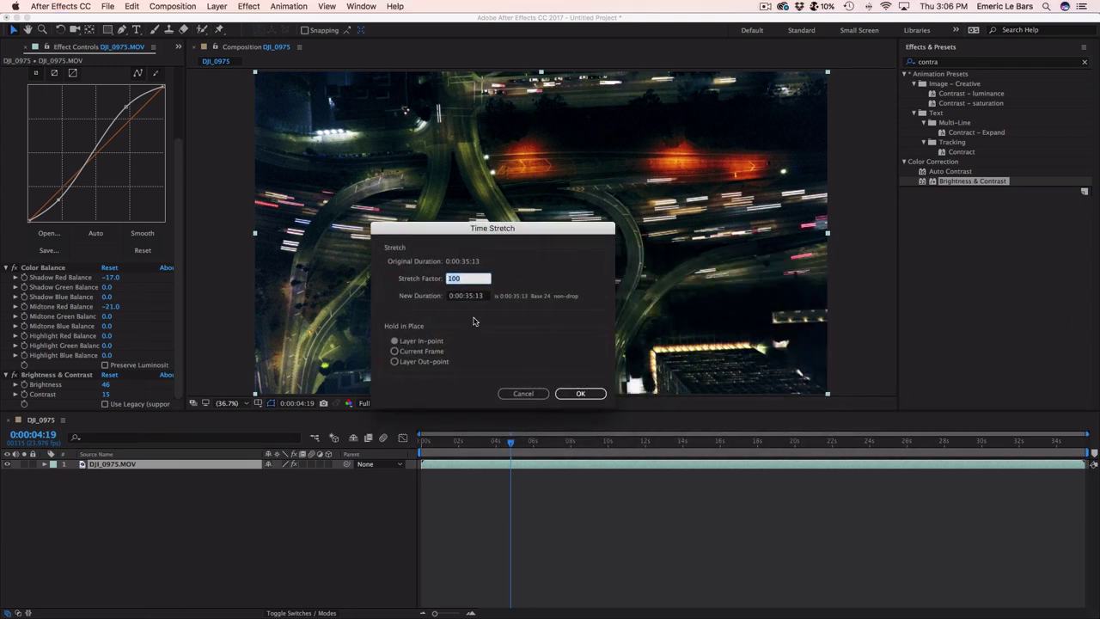
click(472, 296)
key(BackSpace)
key(BackSpace)
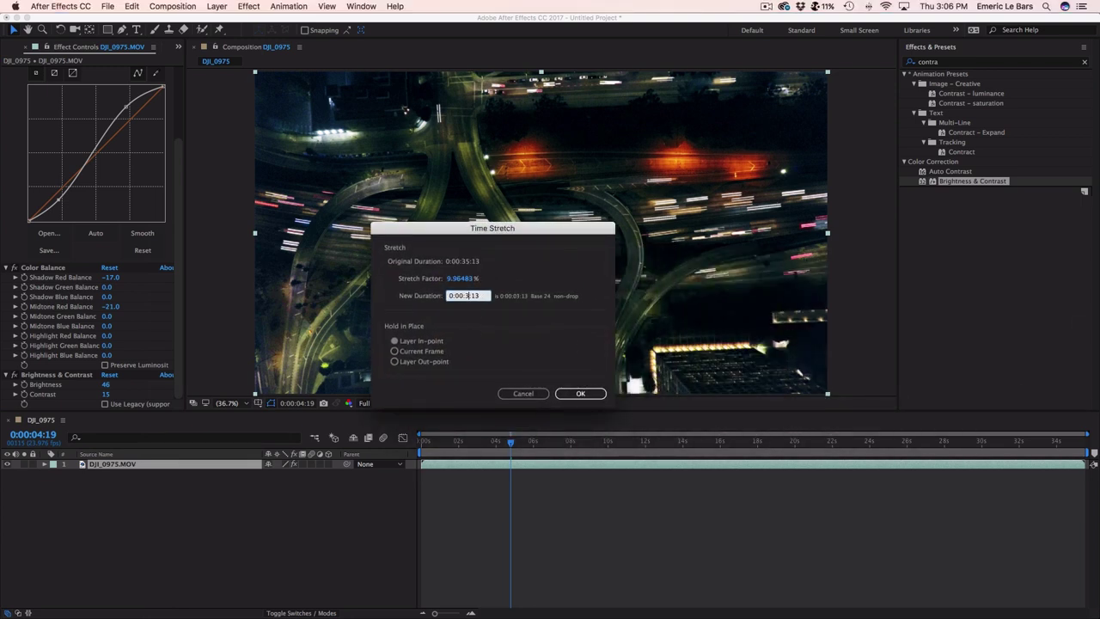
key(BackSpace)
text(20)
click(580, 392)
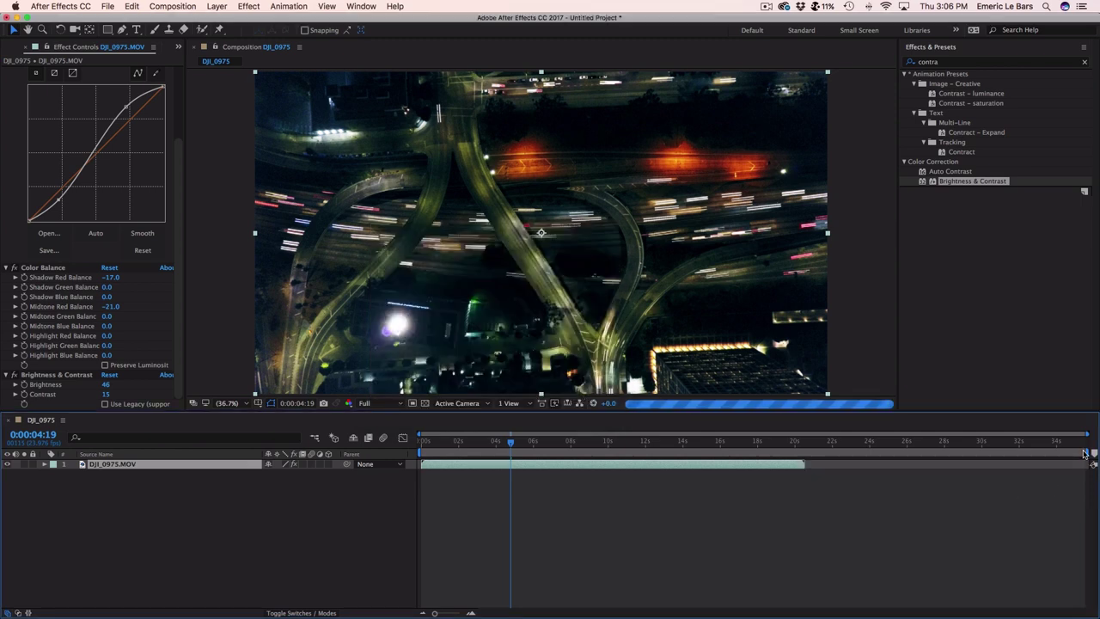
drag(1084, 454, 803, 454)
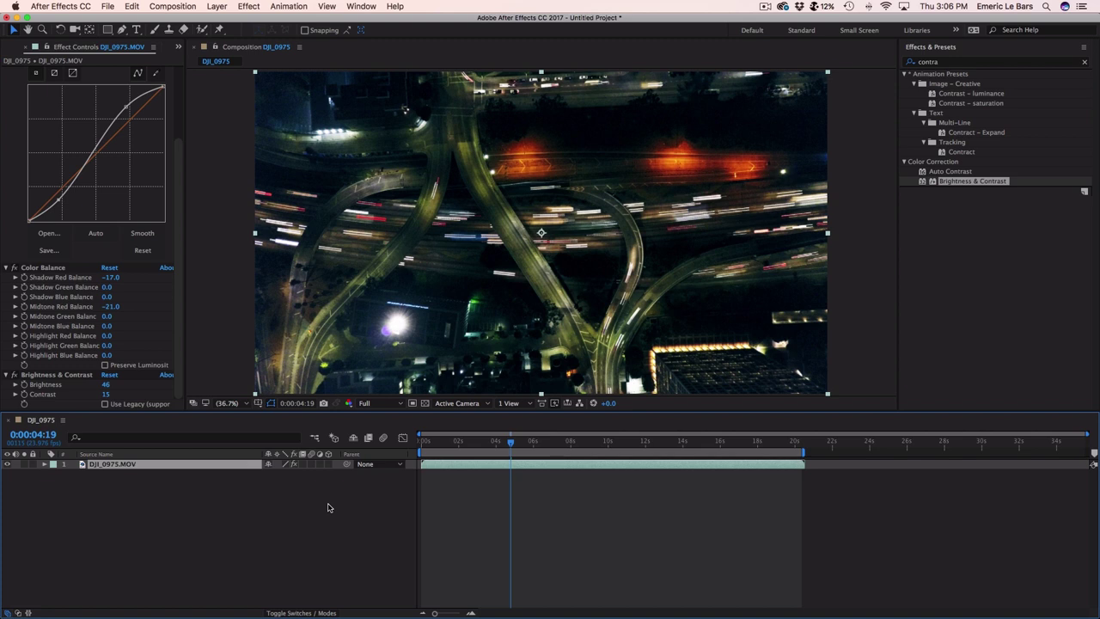
Step: Preview the sped-up, colour-graded clip with the layer deselected
click(389, 494)
key(space)
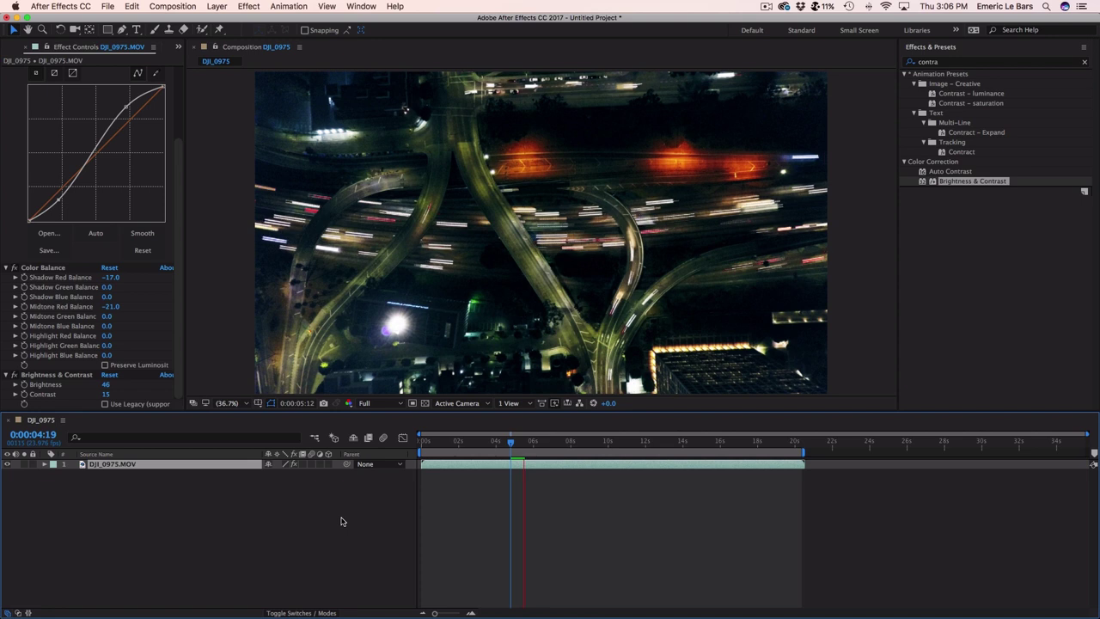
click(511, 442)
key(space)
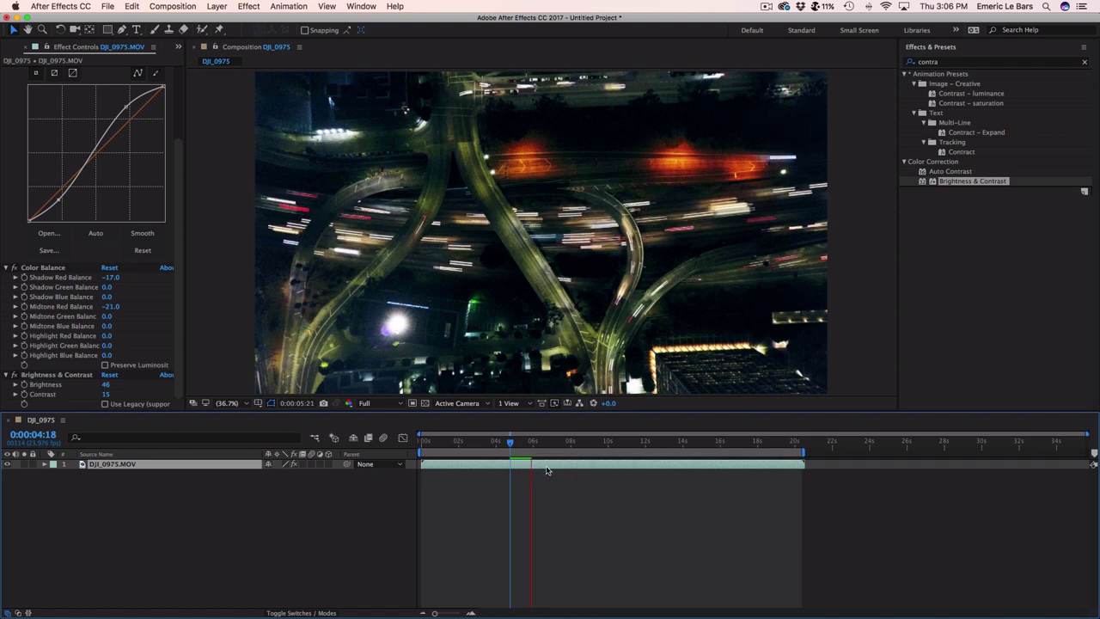
key(space)
Step: Scrub back to about 4 seconds, inspect frames and replay from there
drag(532, 442, 519, 444)
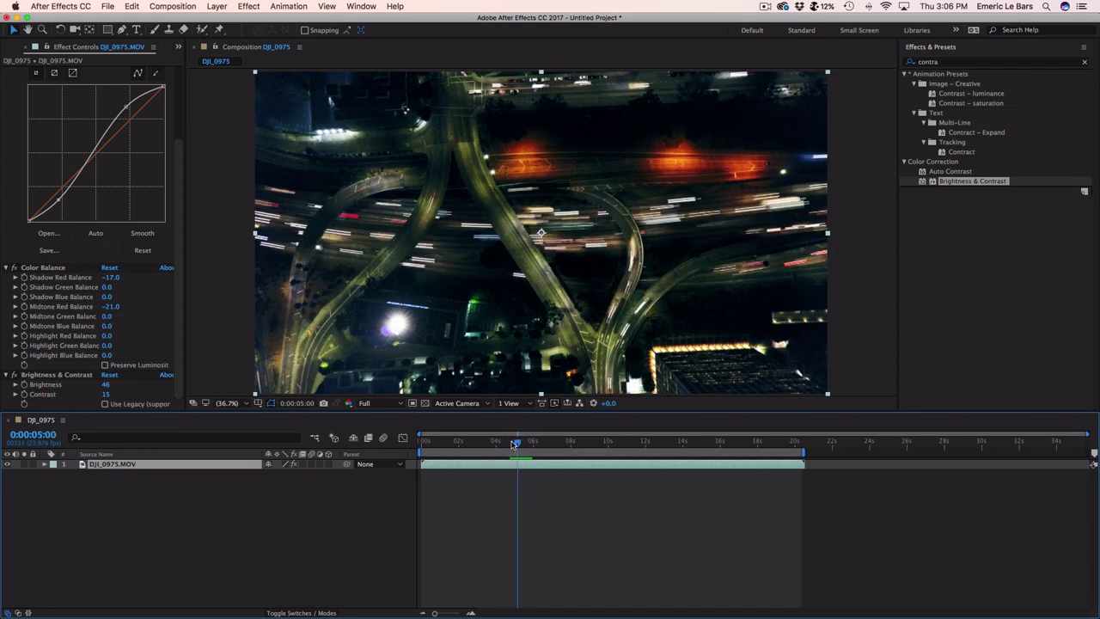
drag(519, 444, 513, 442)
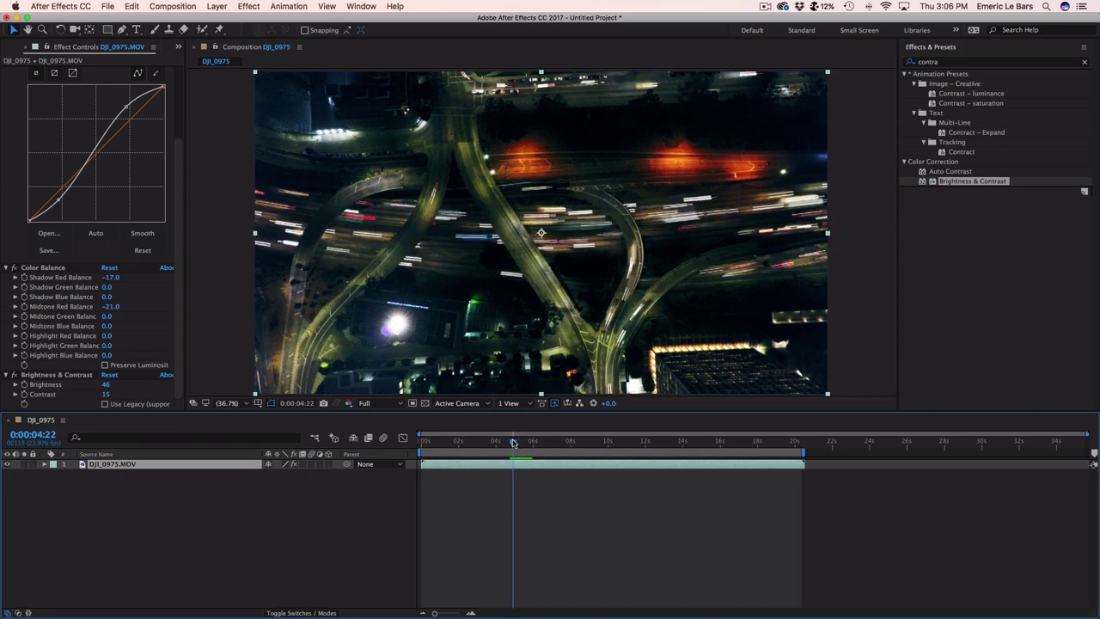
key(space)
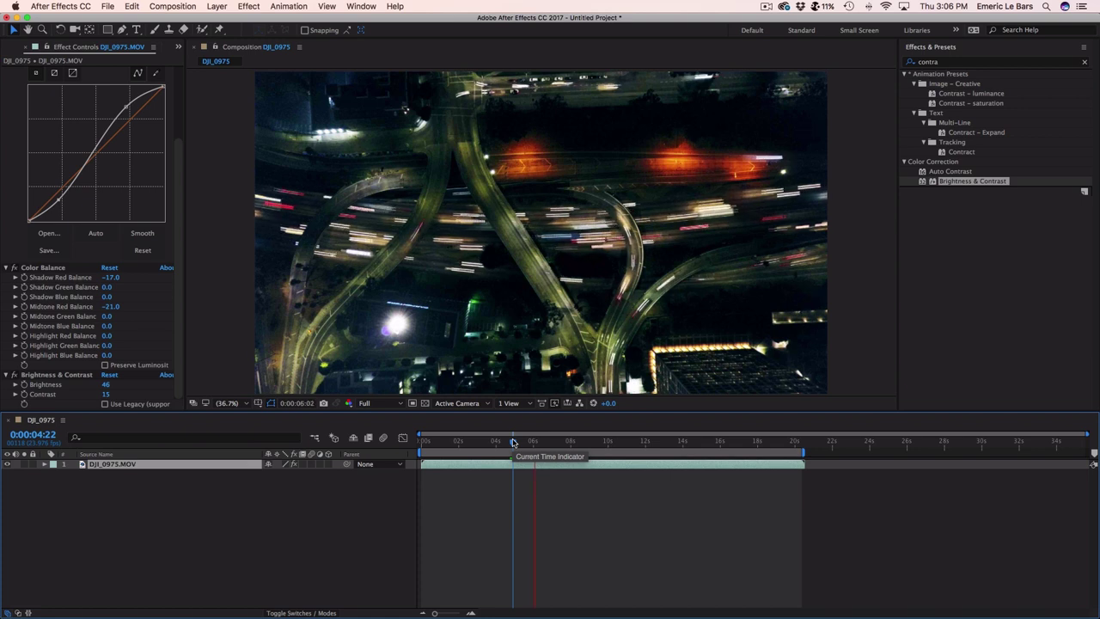
key(space)
click(327, 515)
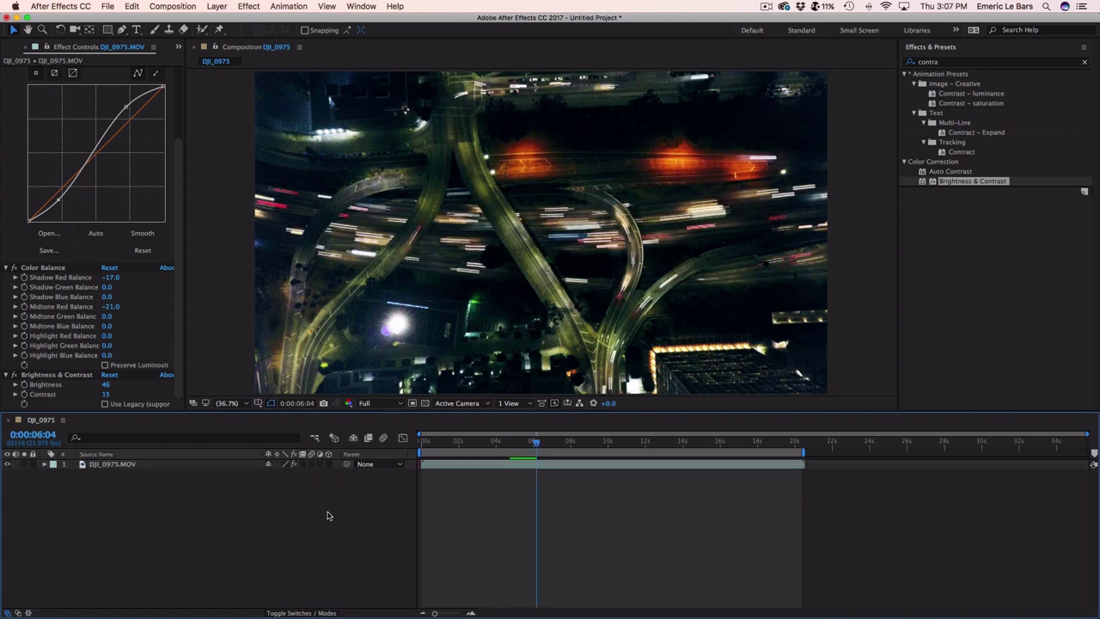
Step: Add the composition to the Render Queue and choose the H.264 QuickTime codec
key(ctrl+m)
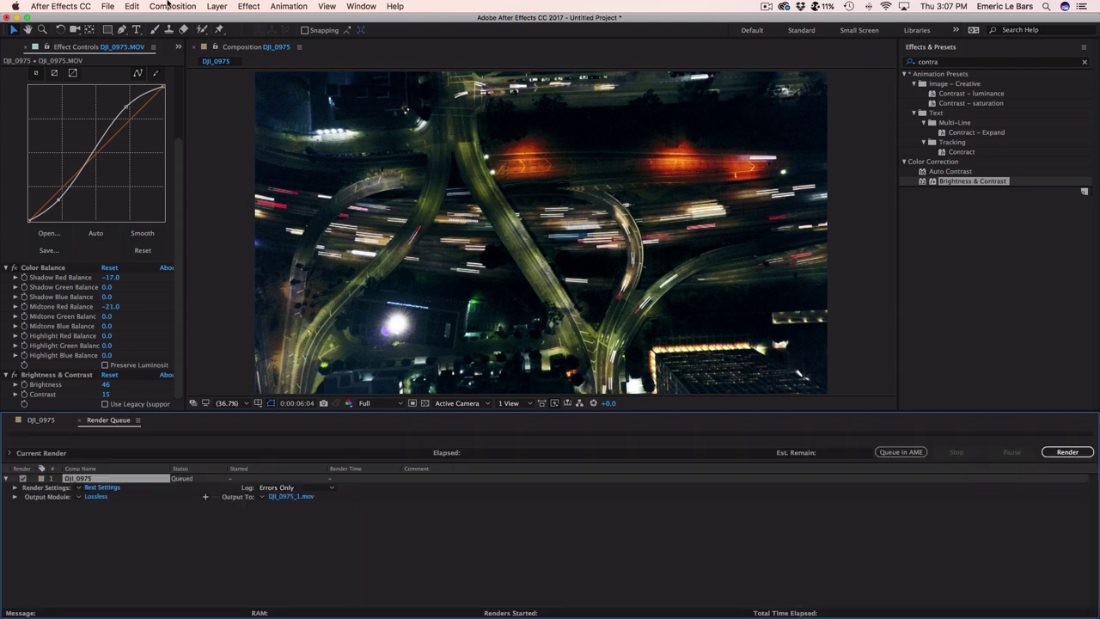
click(173, 6)
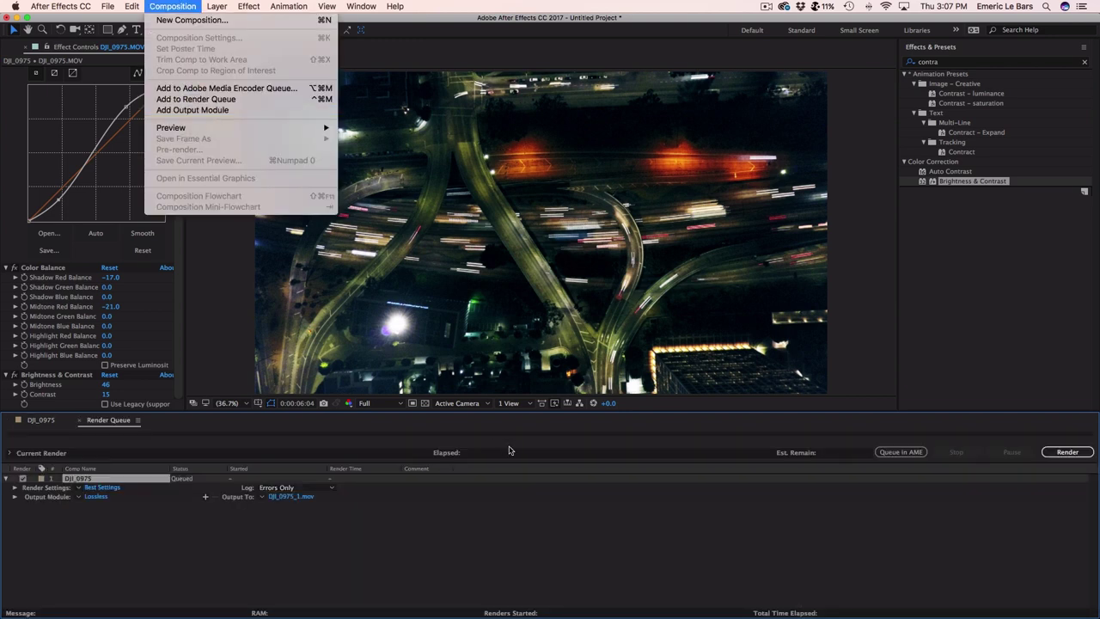
click(506, 516)
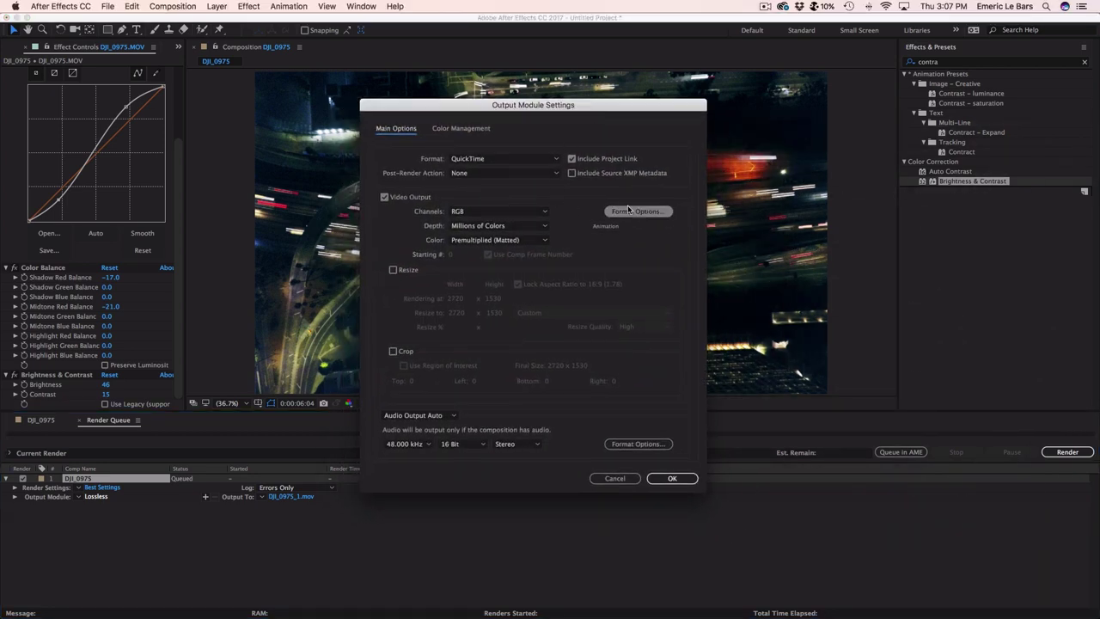
click(643, 212)
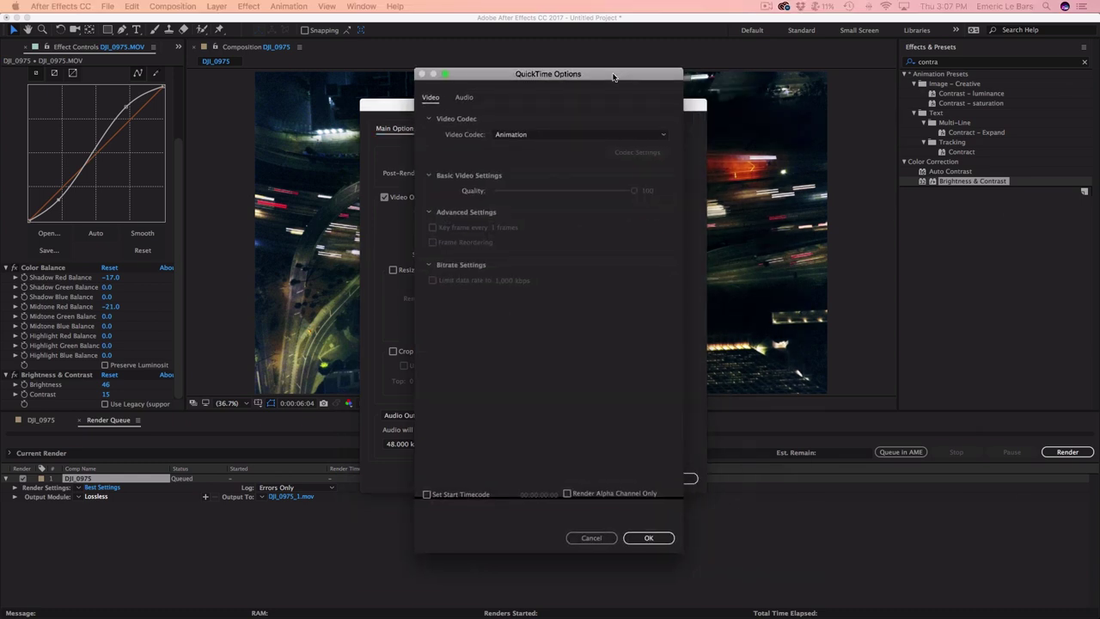
click(653, 138)
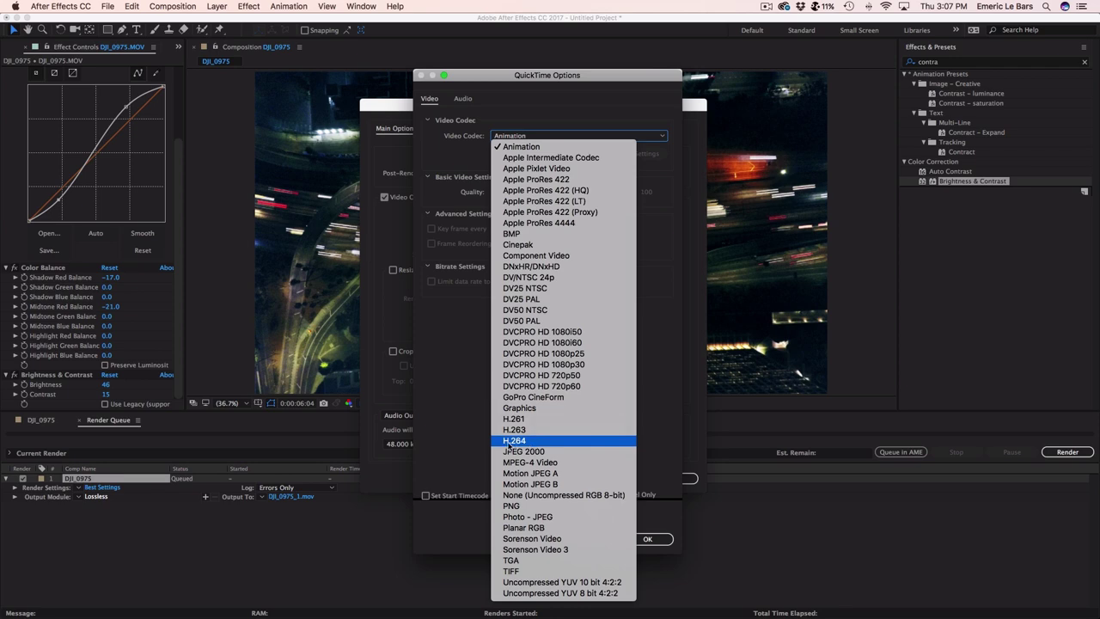
click(508, 443)
click(650, 539)
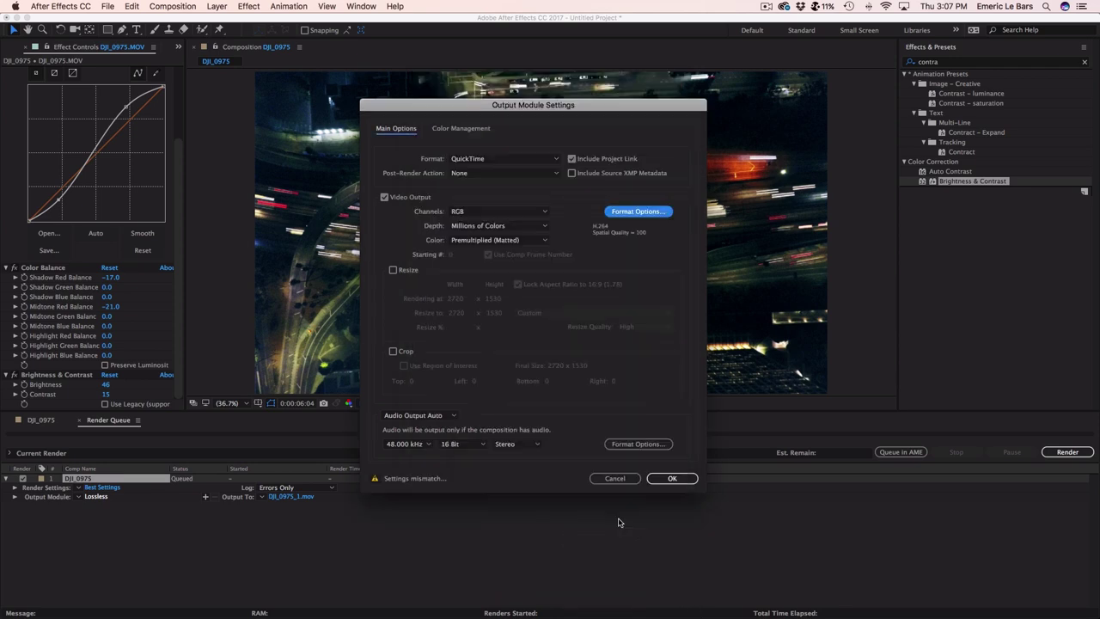
Step: Reopen the QuickTime format options and confirm H.264 at quality 100
click(428, 416)
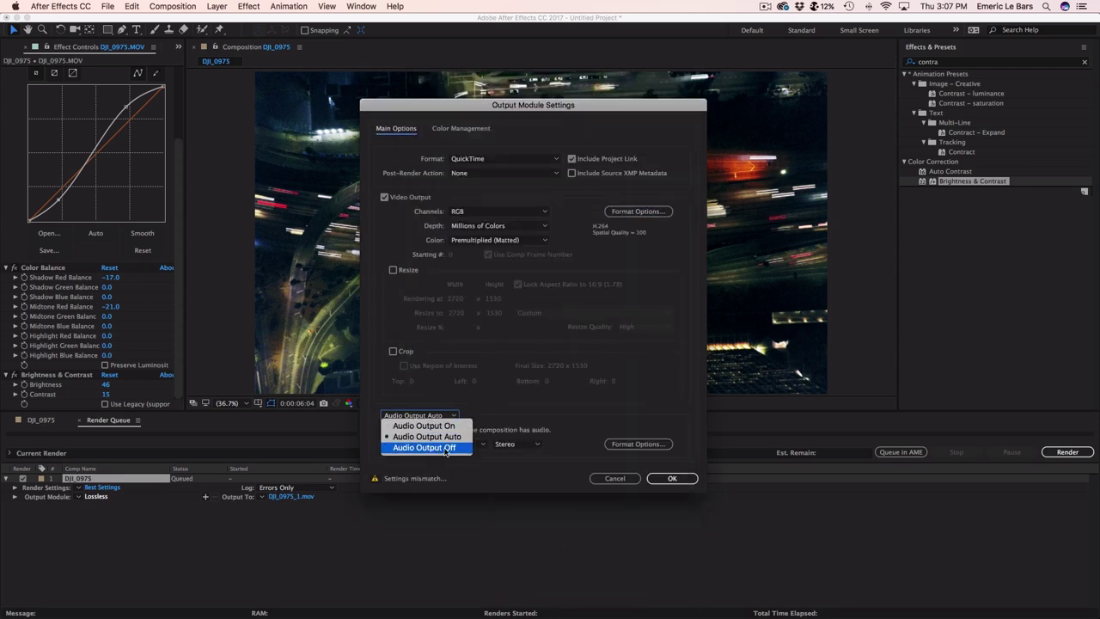
click(649, 214)
click(649, 214)
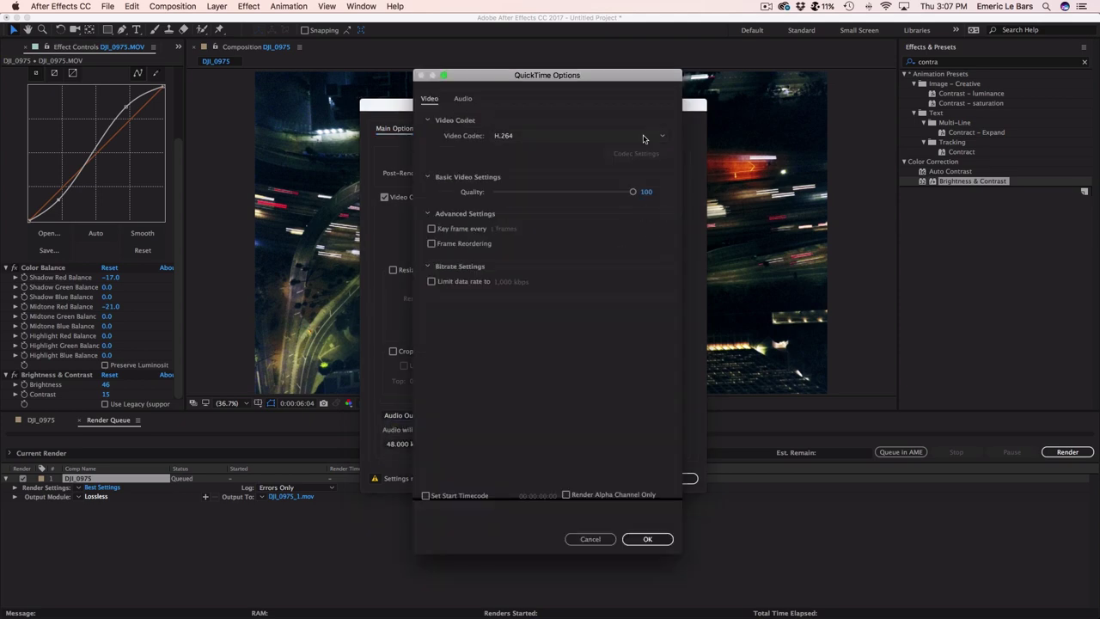
click(644, 139)
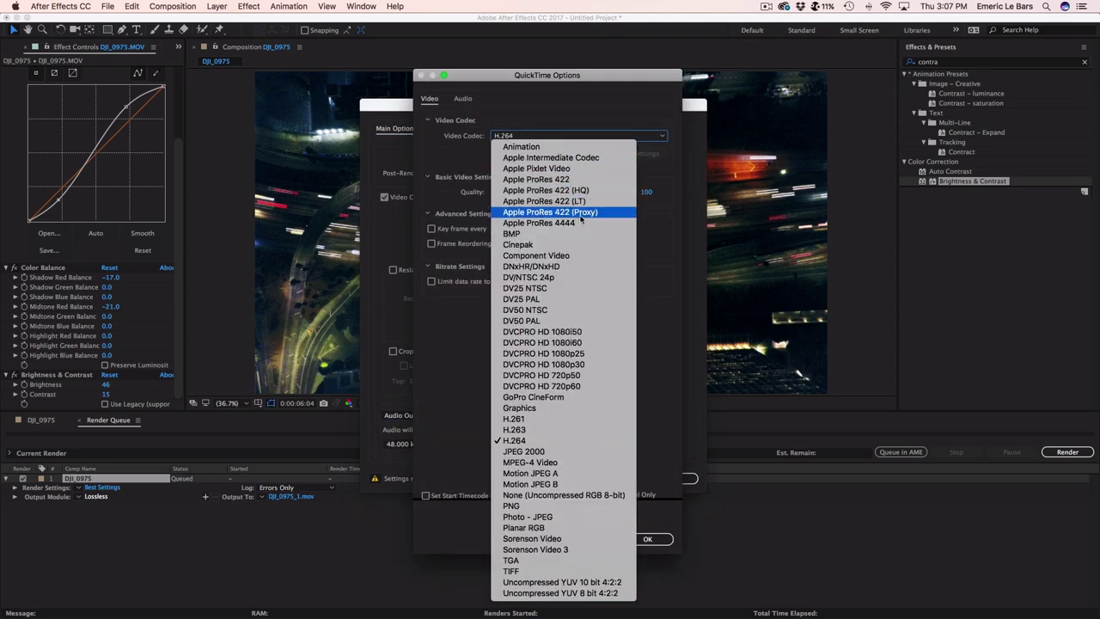
click(653, 280)
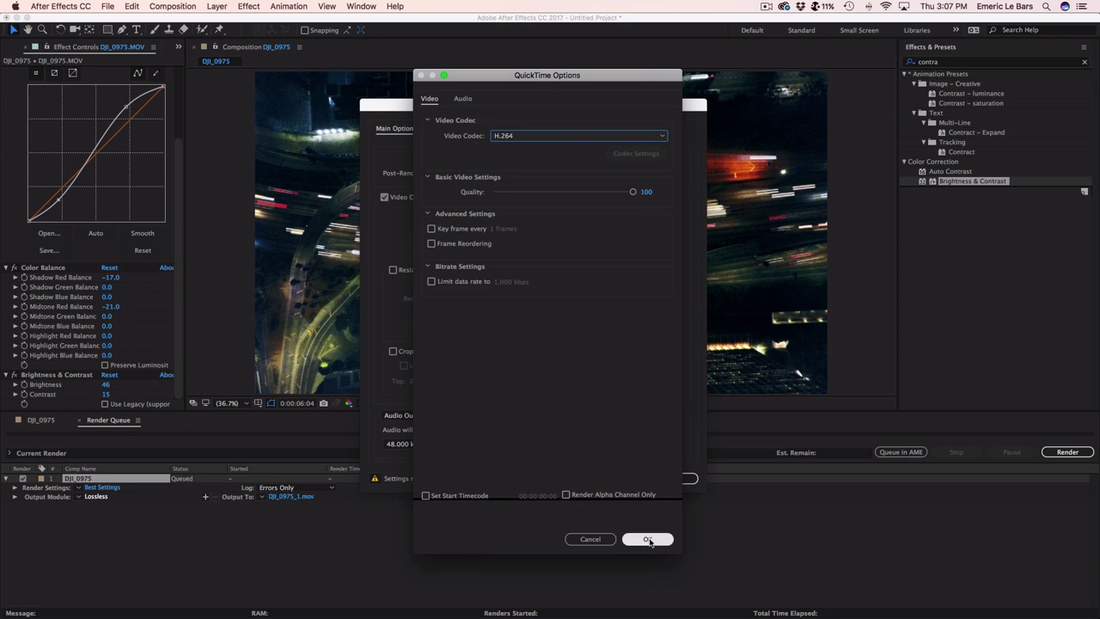
click(648, 540)
Step: Turn Audio Output off and confirm the output module settings
click(438, 416)
click(438, 434)
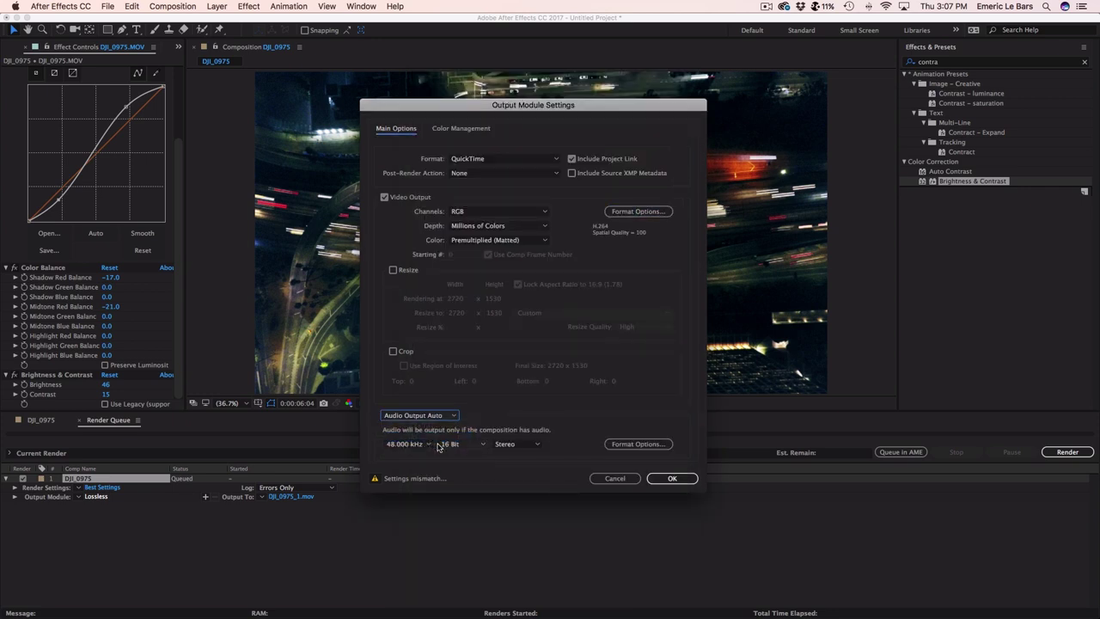
click(443, 415)
click(443, 448)
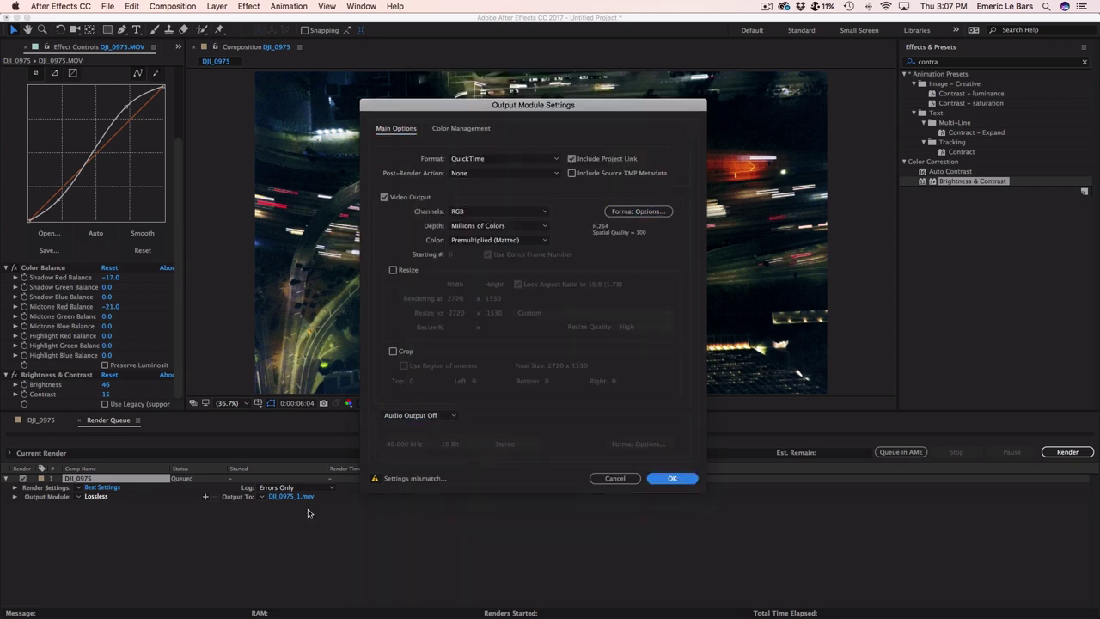
key(Return)
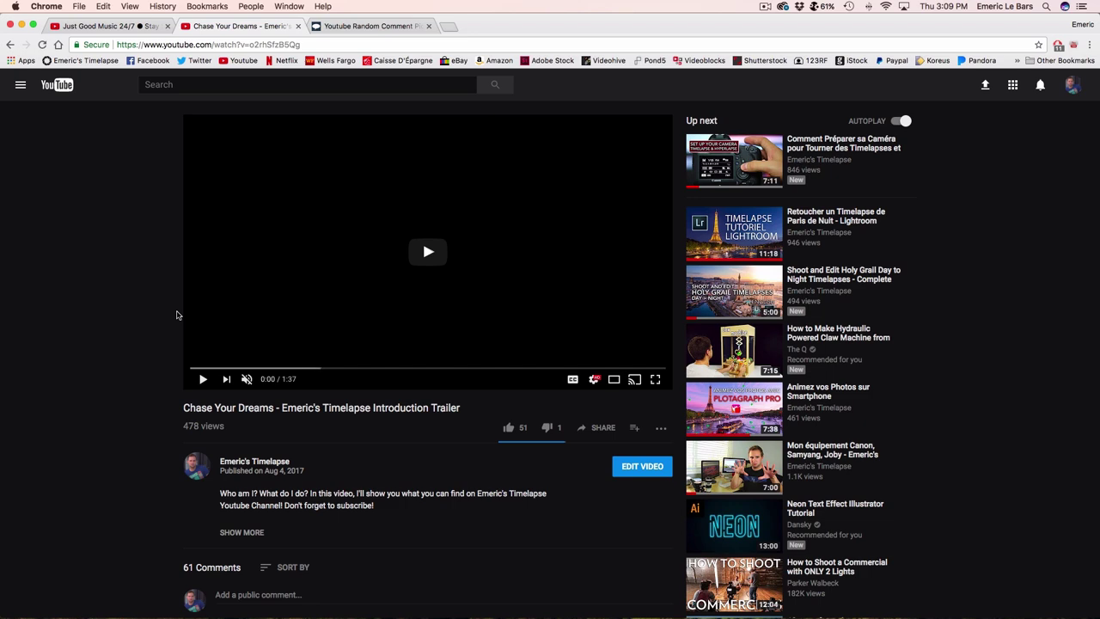
Step: Scroll down through the trailer's comments and channel replies
scroll(176, 314, down, 2)
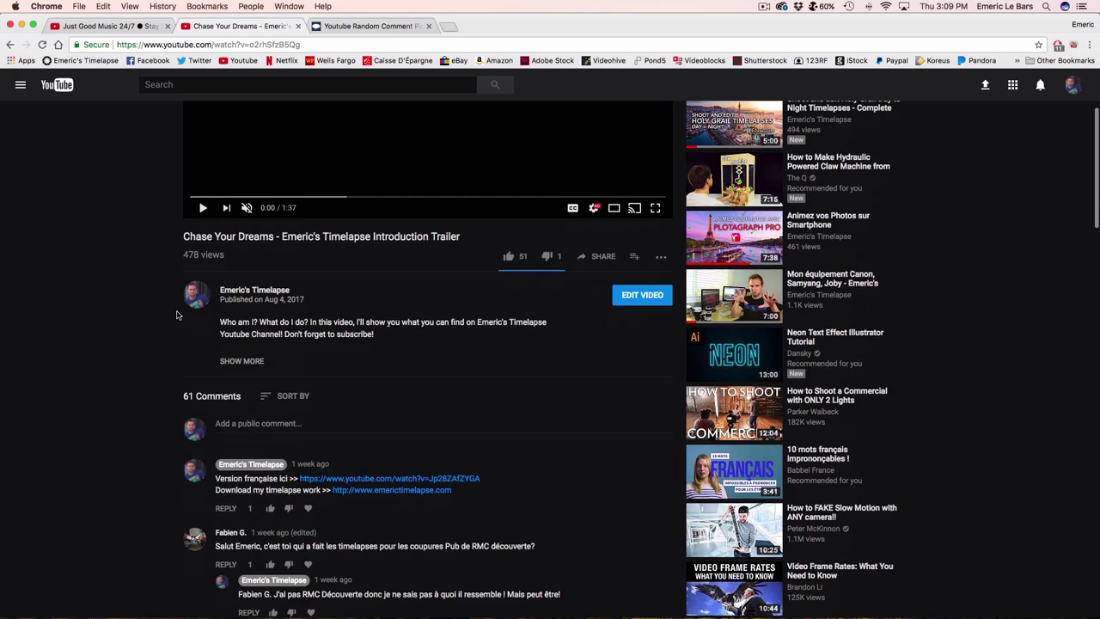
scroll(176, 315, down, 2)
scroll(176, 314, up, 2)
scroll(175, 314, down, 2)
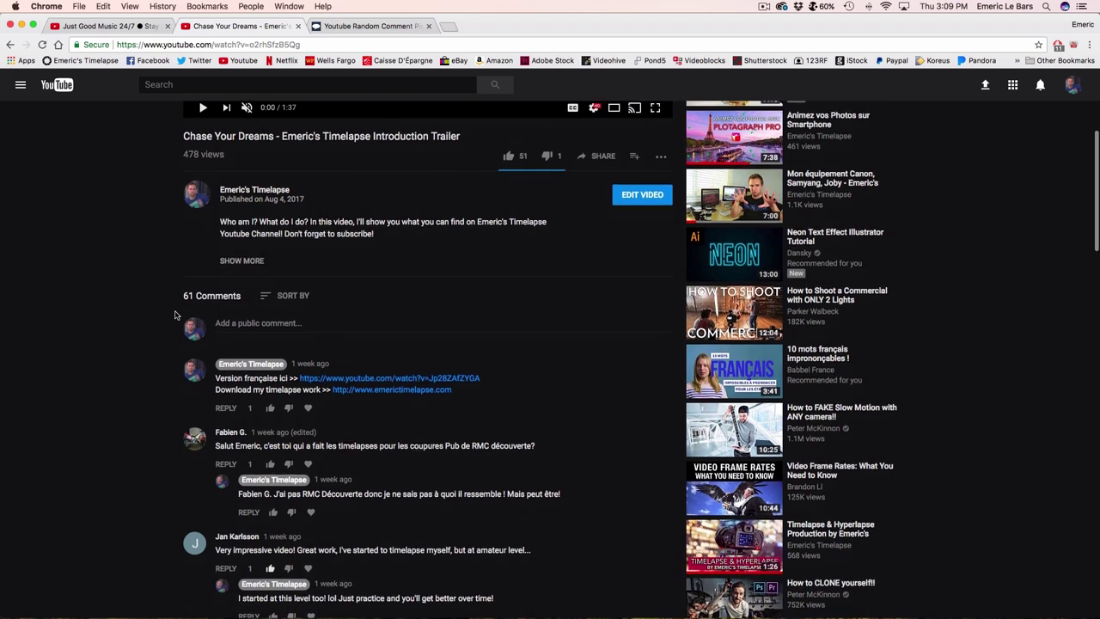
scroll(174, 314, down, 2)
scroll(174, 315, down, 1)
scroll(174, 314, down, 4)
scroll(174, 314, down, 4)
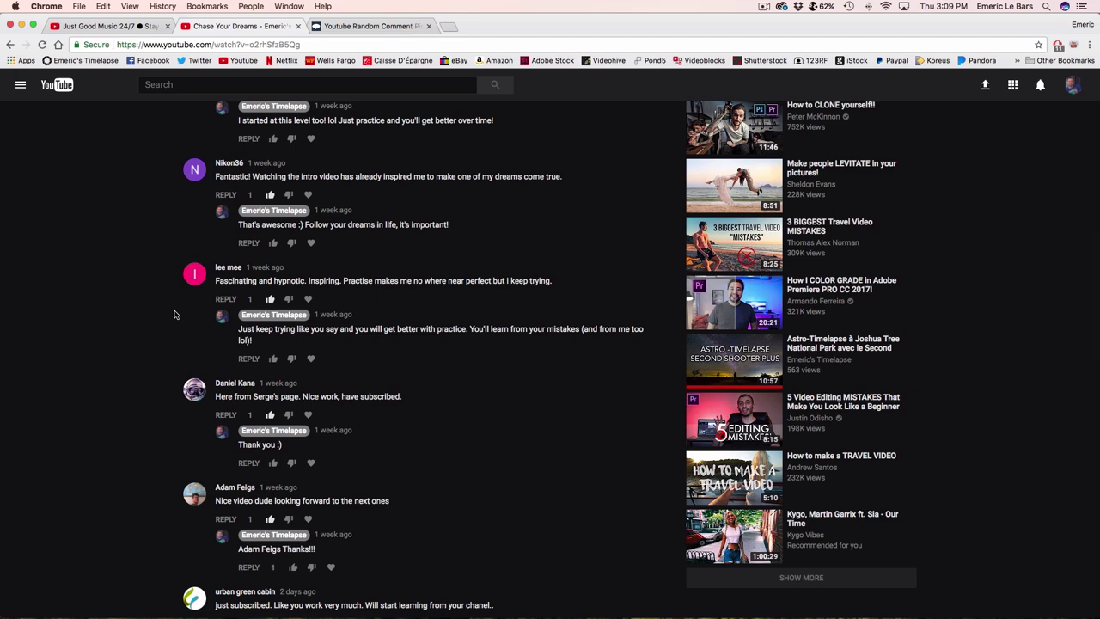
scroll(175, 314, down, 3)
scroll(174, 314, down, 3)
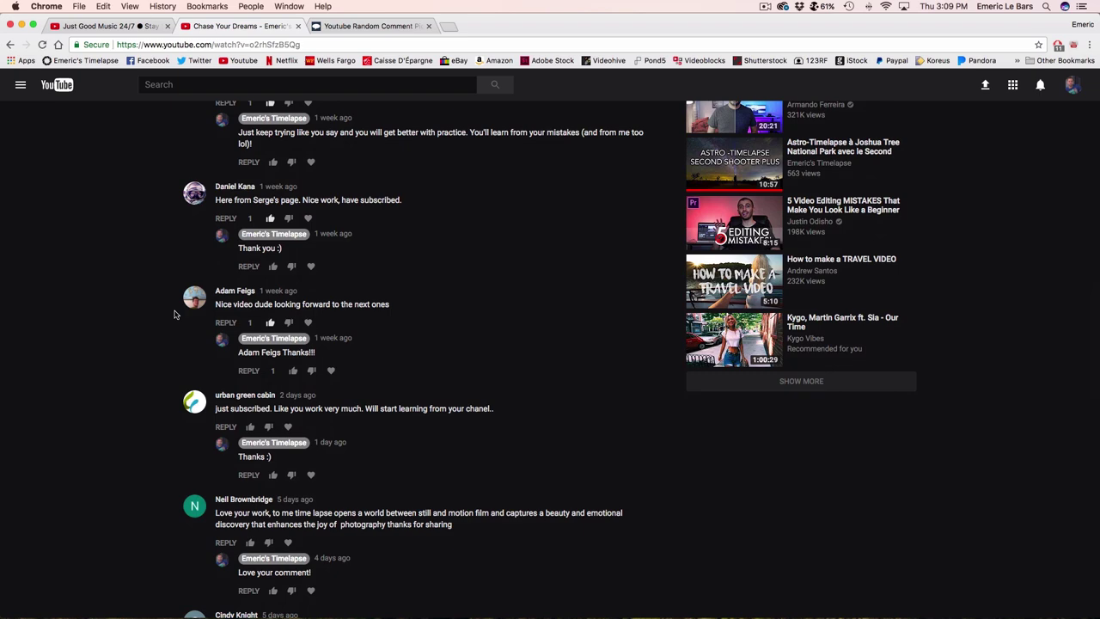
scroll(175, 314, down, 2)
scroll(174, 315, down, 2)
scroll(174, 316, down, 1)
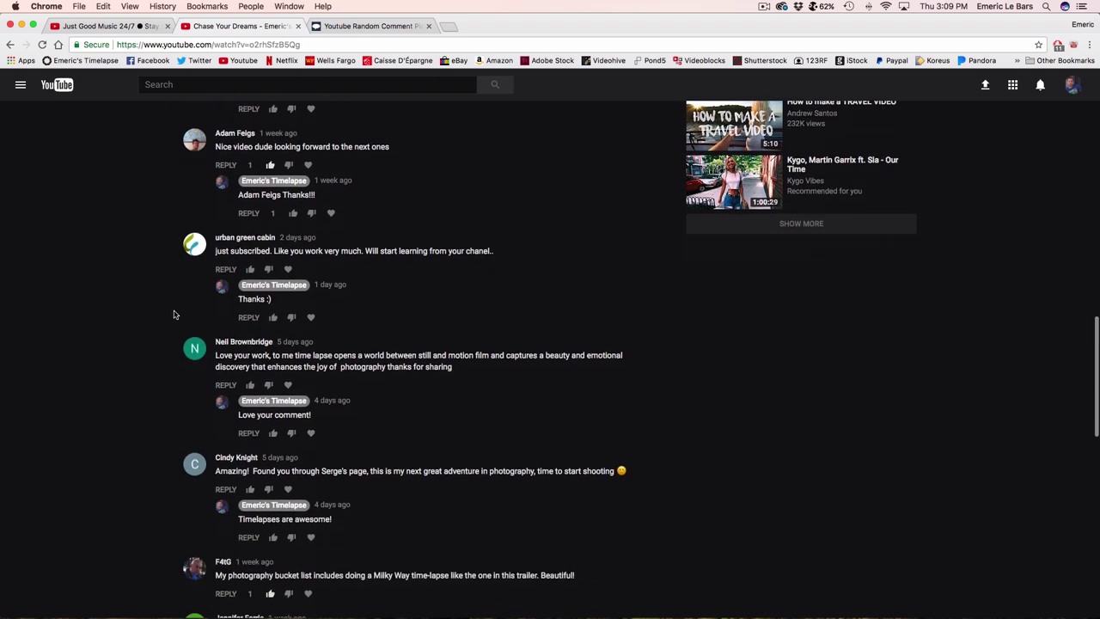
scroll(173, 318, down, 2)
scroll(173, 318, down, 5)
Step: Return to the top of the page and select the trailer's web address
scroll(173, 317, up, 5)
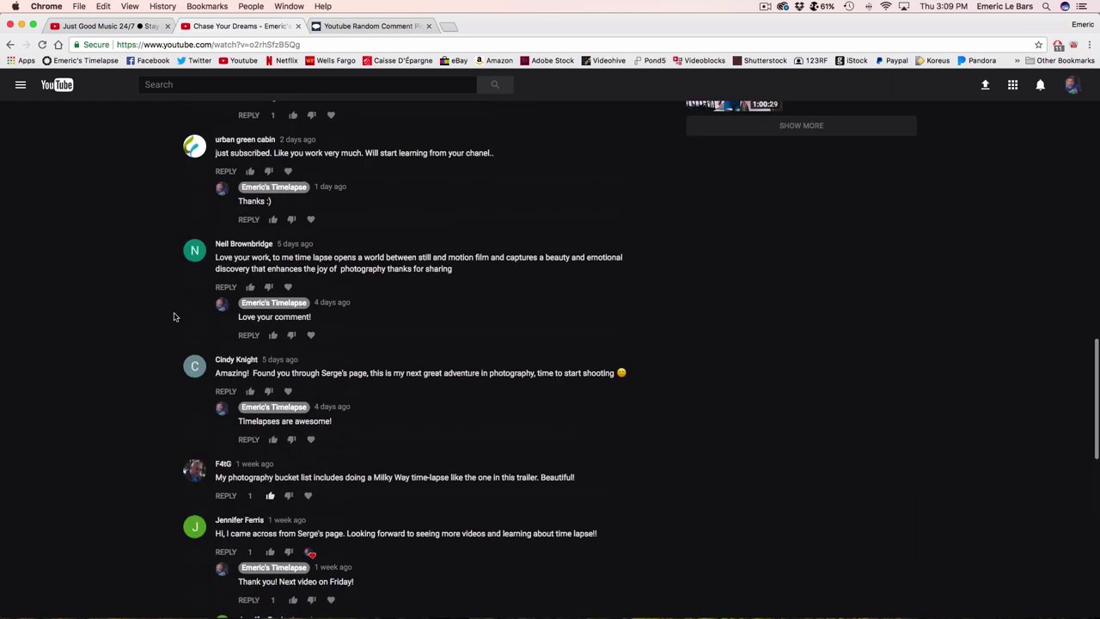
scroll(174, 317, up, 8)
scroll(174, 316, up, 15)
click(275, 44)
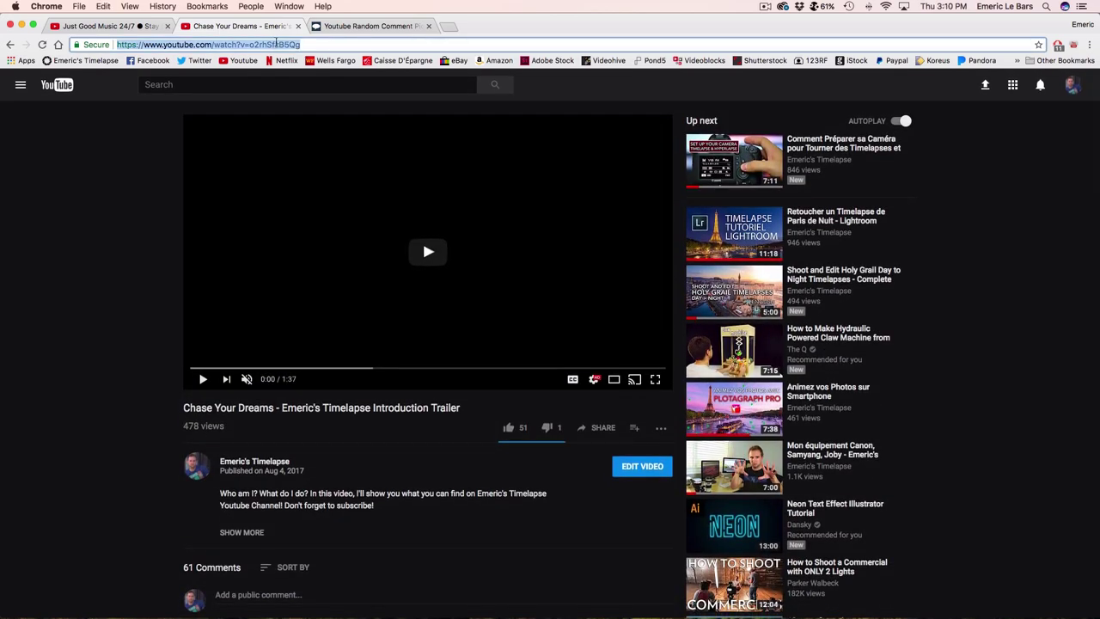
Step: Load the trailer's comments into the random comment picker, confirm 40 unique commenters, and draw a winner
click(360, 31)
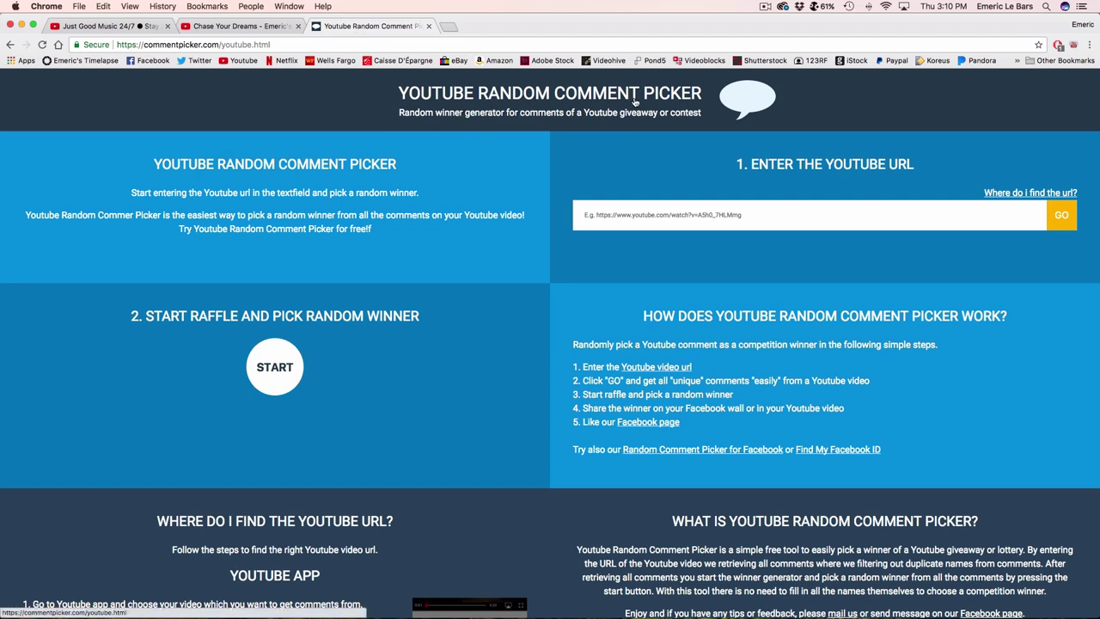
click(622, 214)
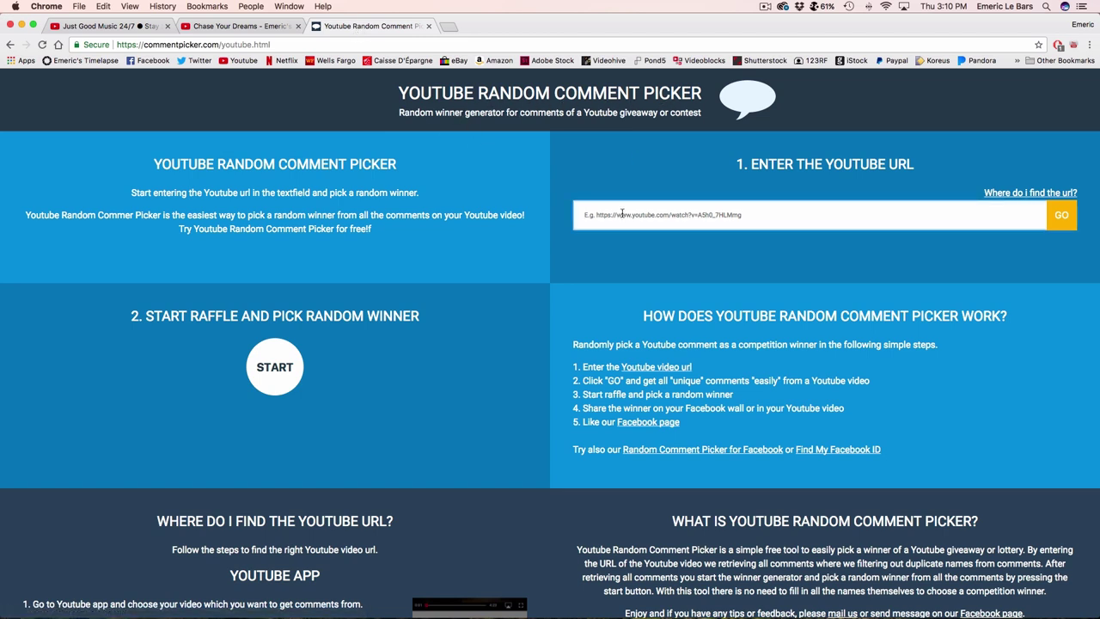
text(https://www.youtube.com/watch?v=o2rhSfzB5Qg)
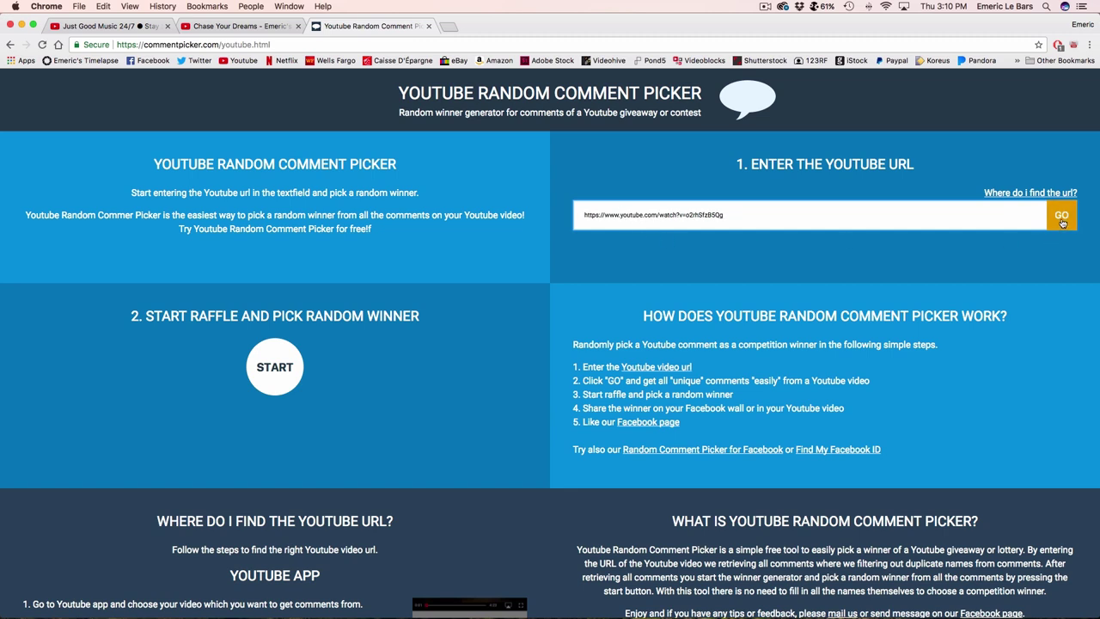
click(1061, 217)
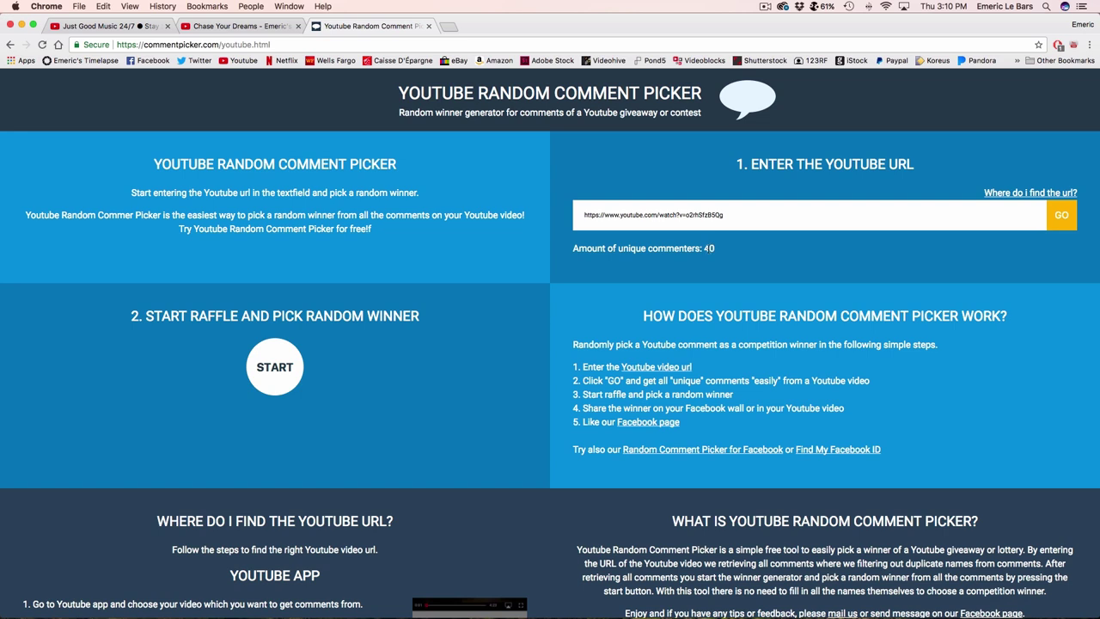
drag(706, 248, 720, 249)
click(278, 369)
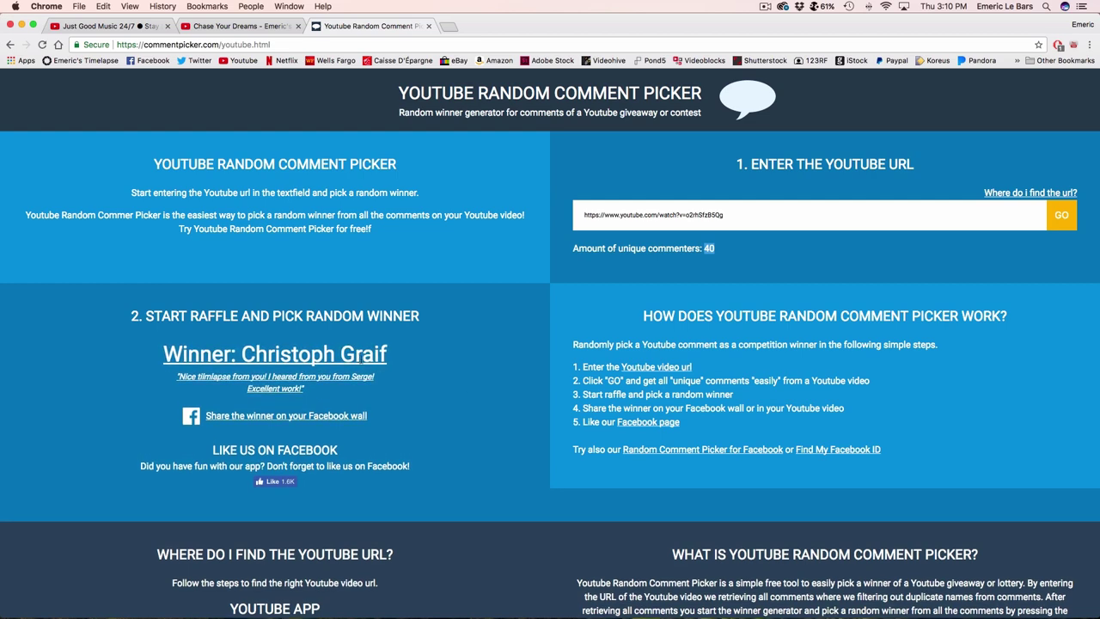
Step: Return to the trailer's YouTube page and scroll down to the winning commenter's comment
click(247, 27)
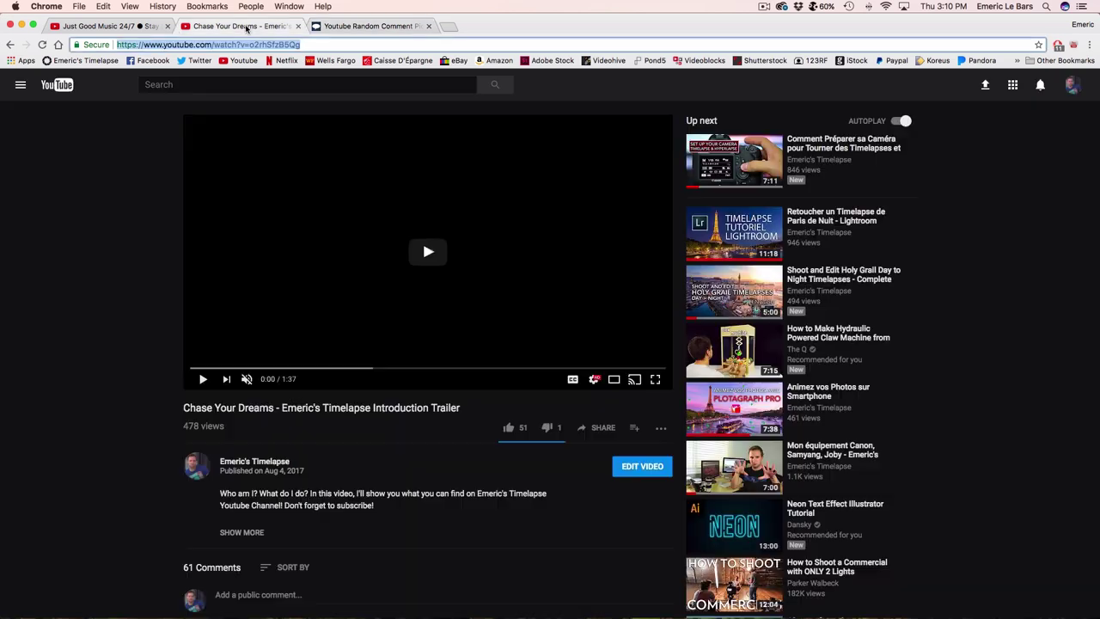
scroll(74, 433, down, 5)
scroll(134, 427, down, 3)
scroll(134, 427, down, 2)
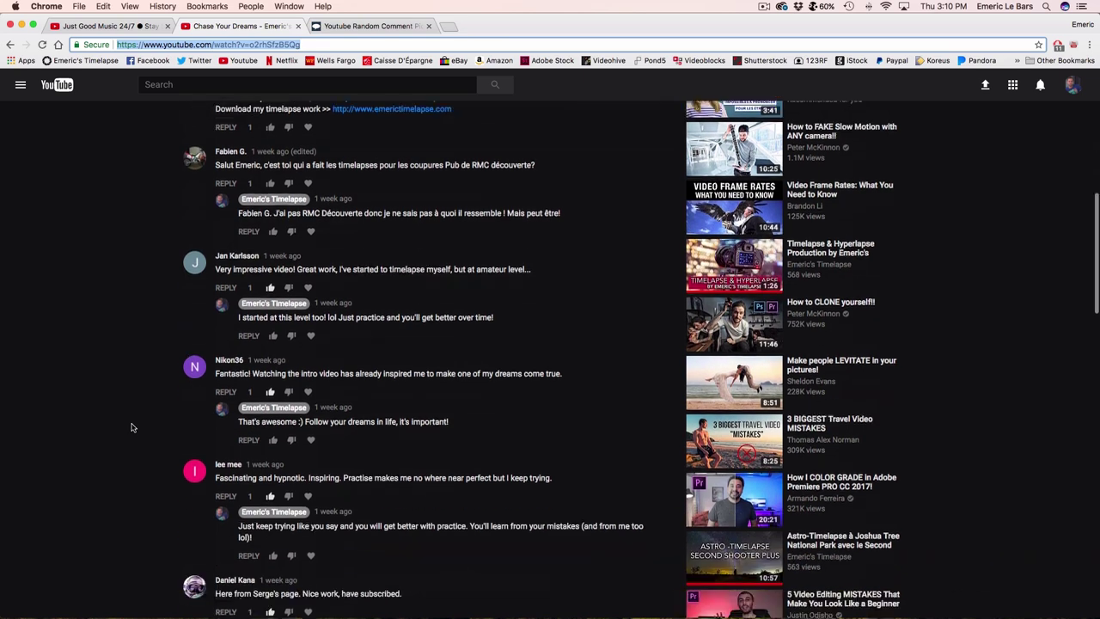
scroll(133, 427, down, 1)
scroll(132, 427, down, 3)
scroll(132, 427, down, 3)
scroll(132, 427, down, 2)
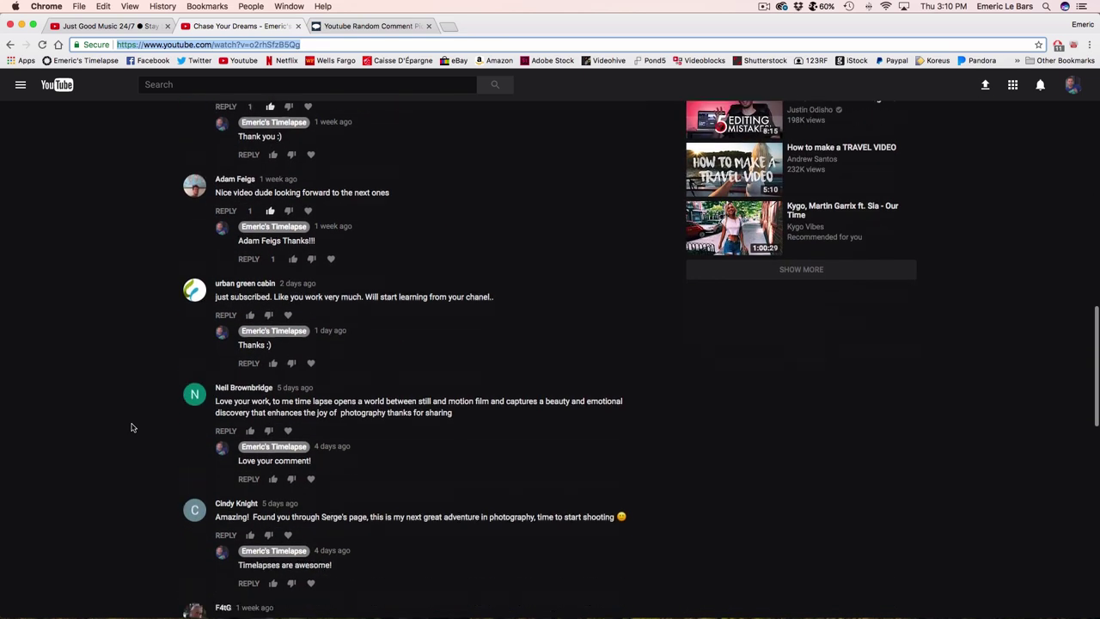
scroll(133, 427, down, 1)
scroll(133, 427, down, 4)
scroll(133, 427, down, 2)
scroll(133, 427, down, 2)
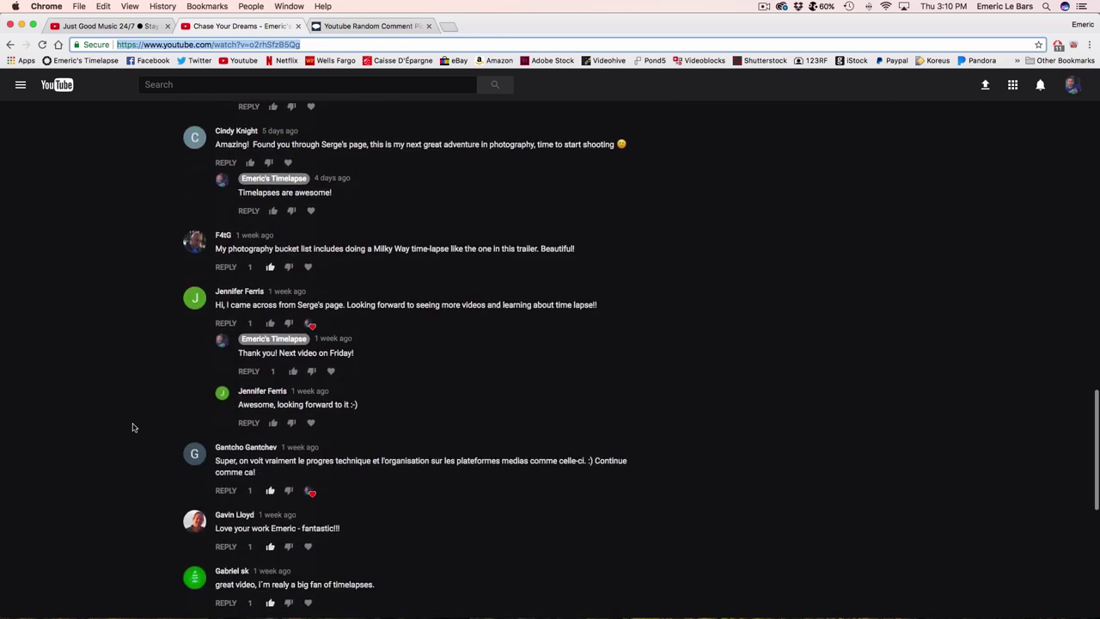
scroll(132, 427, down, 3)
scroll(132, 427, down, 3)
Step: Reply to the winner with 'You are the timelapse master class winner! Yeah'
click(225, 299)
text(You are the timel)
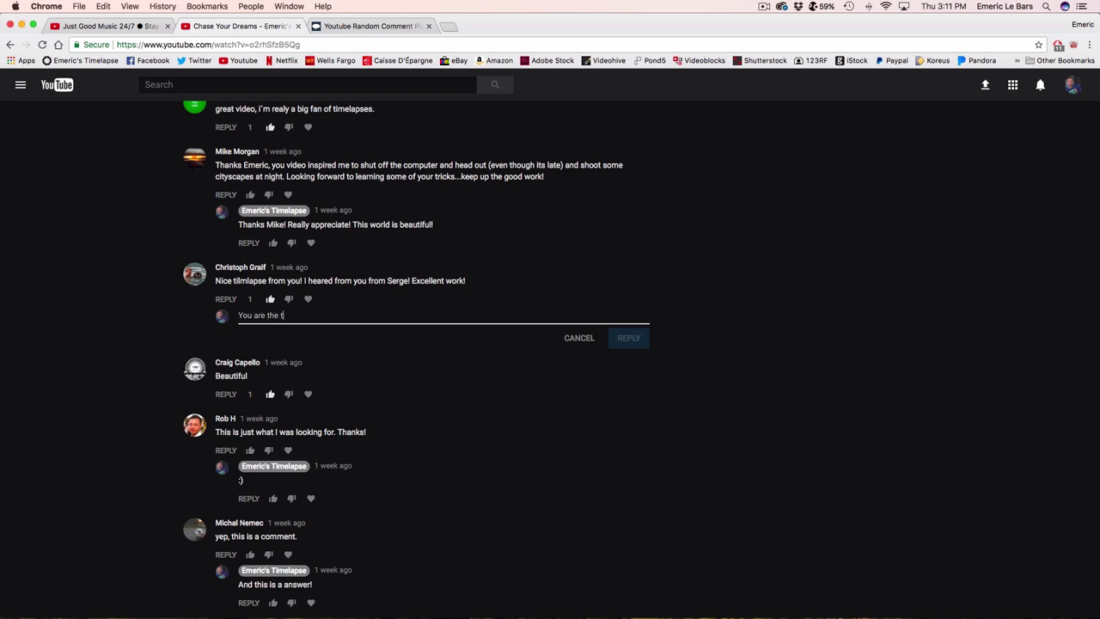
text(apse master class winner! Yeah)
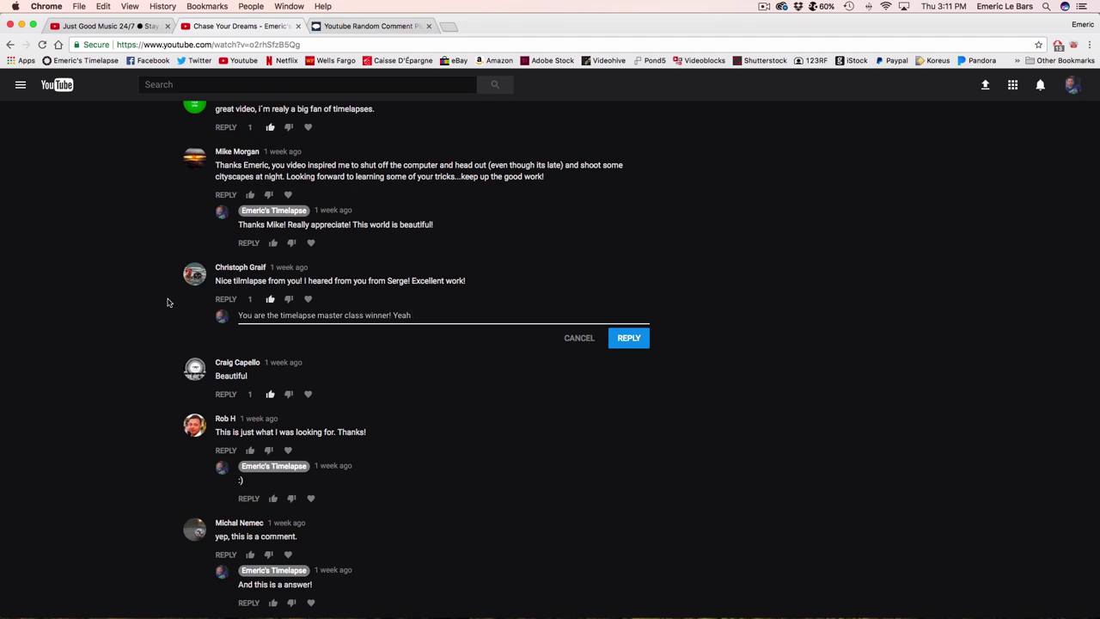
key(Return)
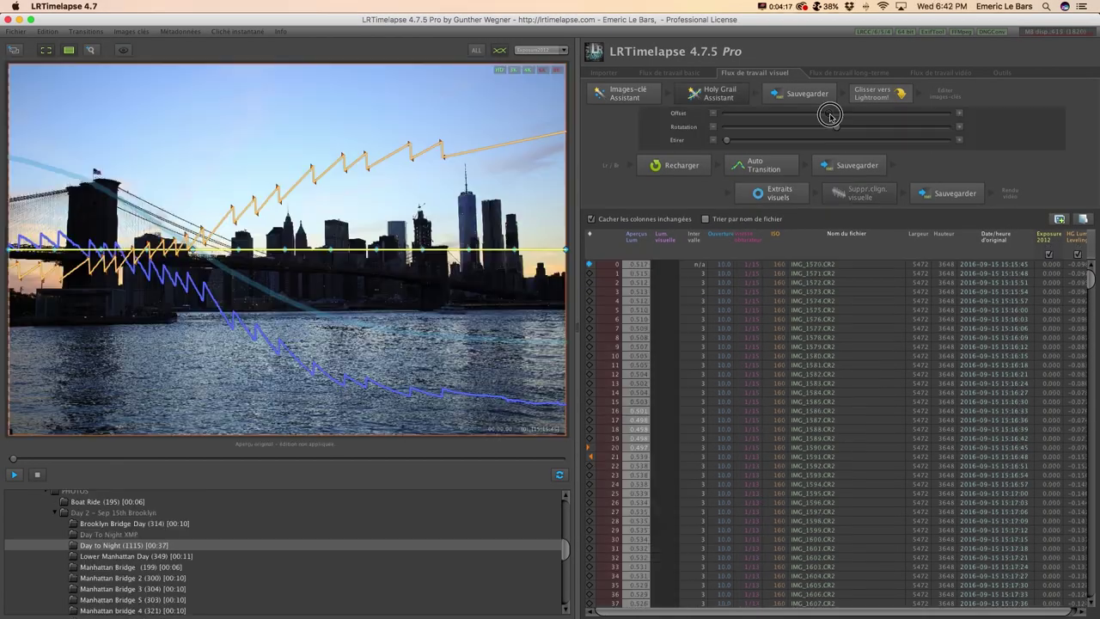
Step: Drag the Offset slider left to lower the left end of the orange curve
drag(830, 116, 819, 118)
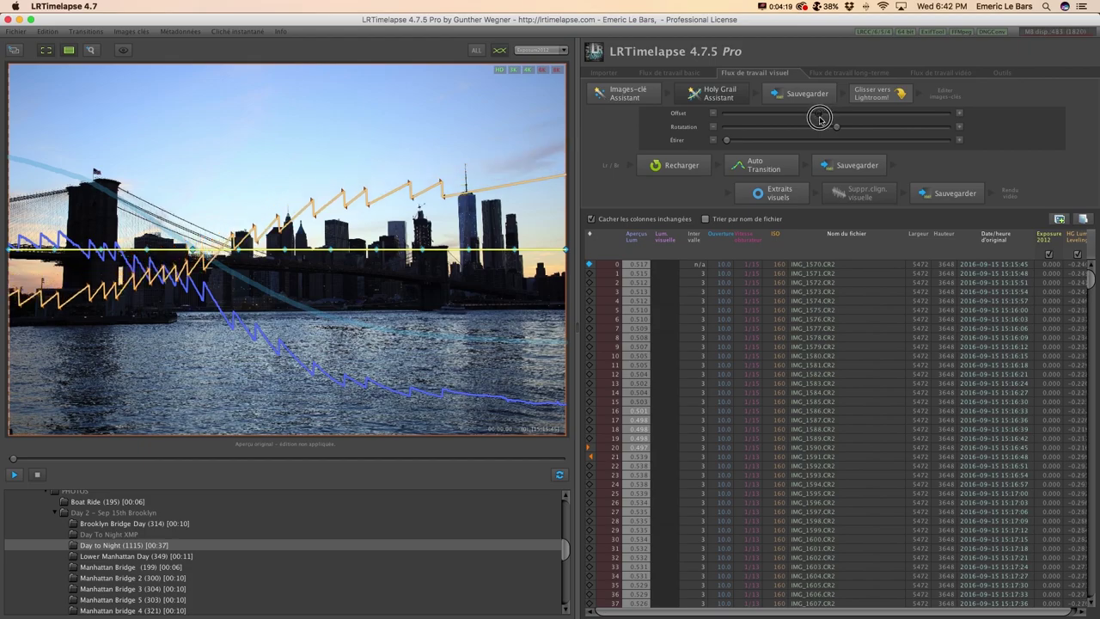